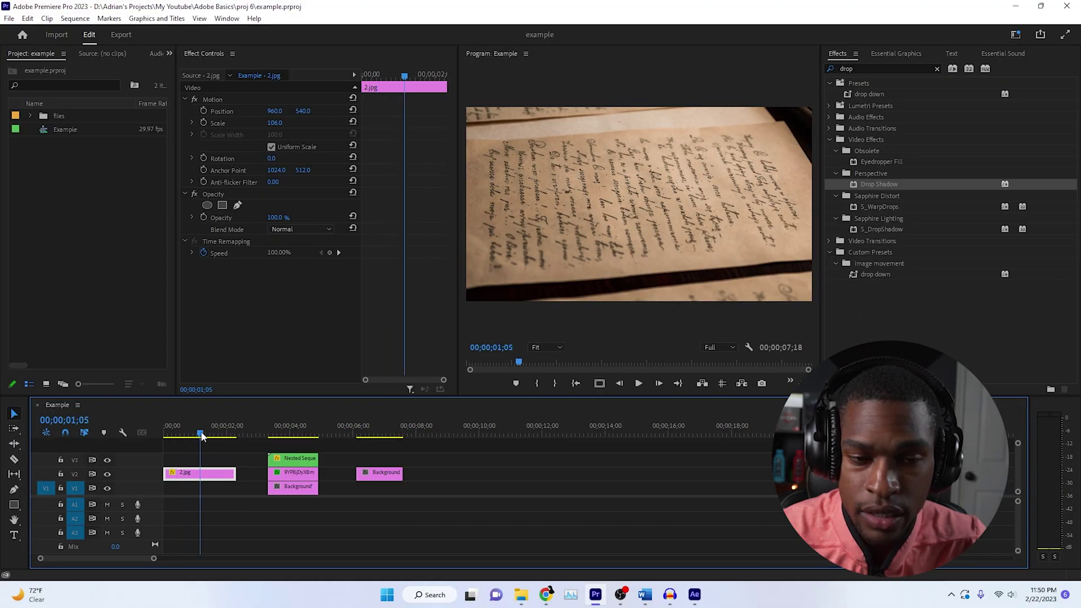
Replace the 2.jpg clip in the Example sequence with an After Effects composition.
key("space")
key("space")
left_click(164, 434)
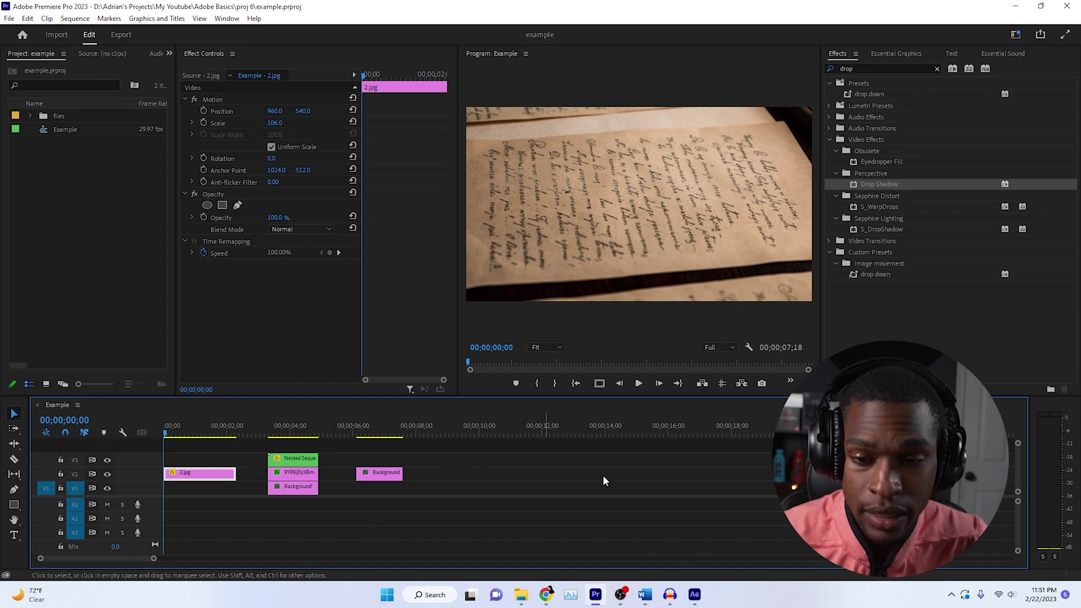
right_click(196, 473)
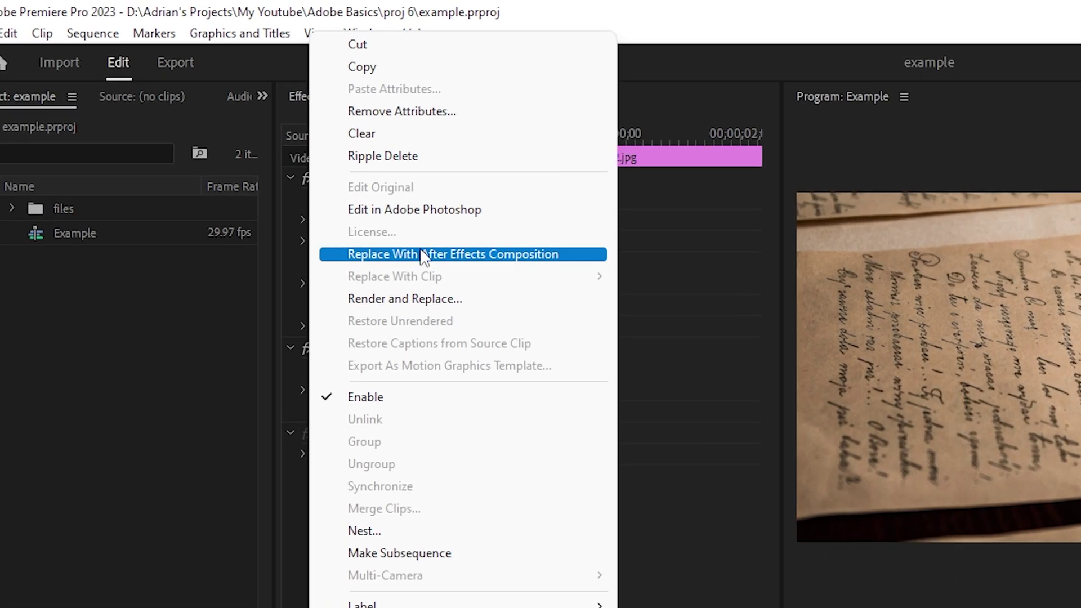
left_click(405, 260)
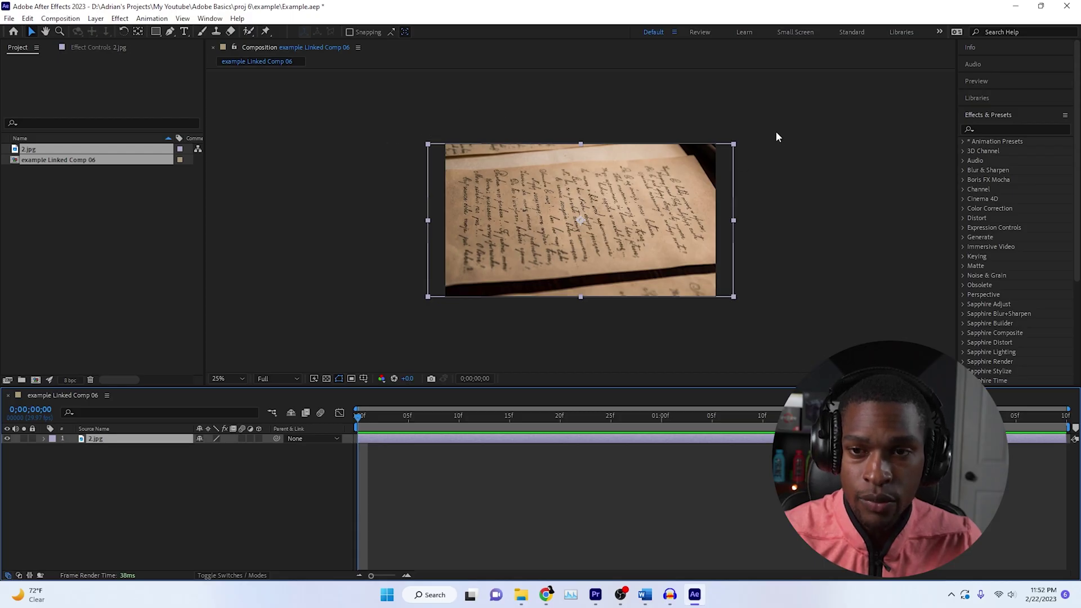
left_click(776, 136)
left_click(432, 172)
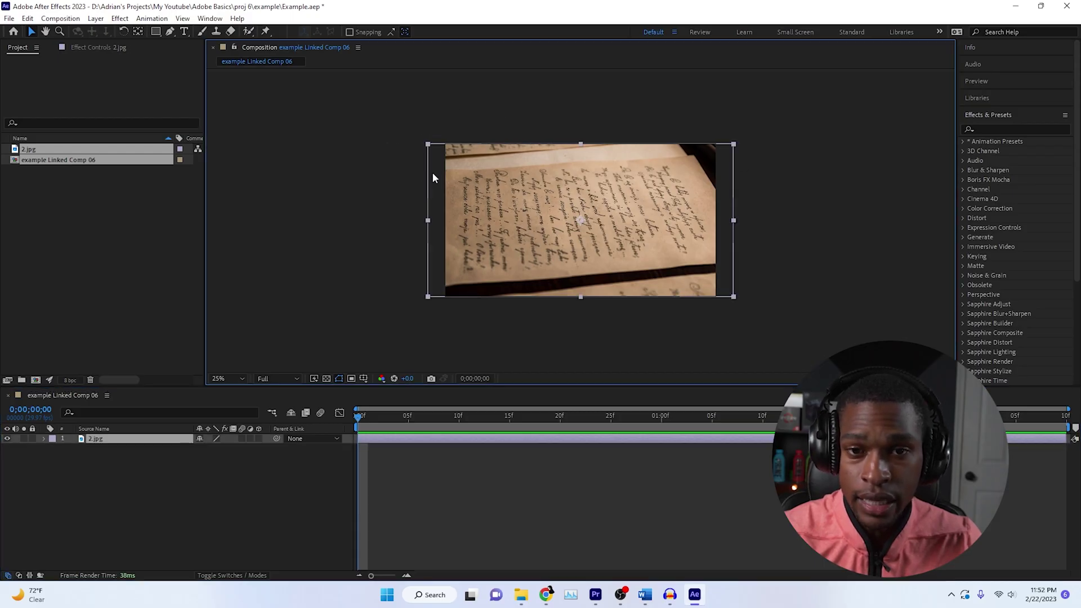
left_click(682, 118)
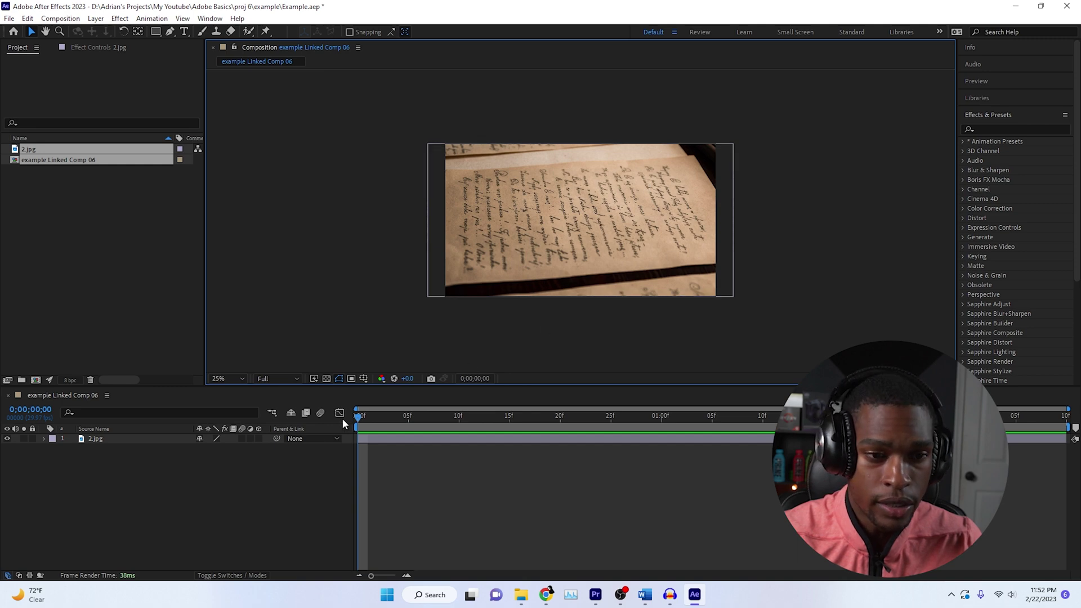
Create a new full-frame solid layer in bright yellow above the 2.jpg layer.
left_click(134, 439)
right_click(126, 484)
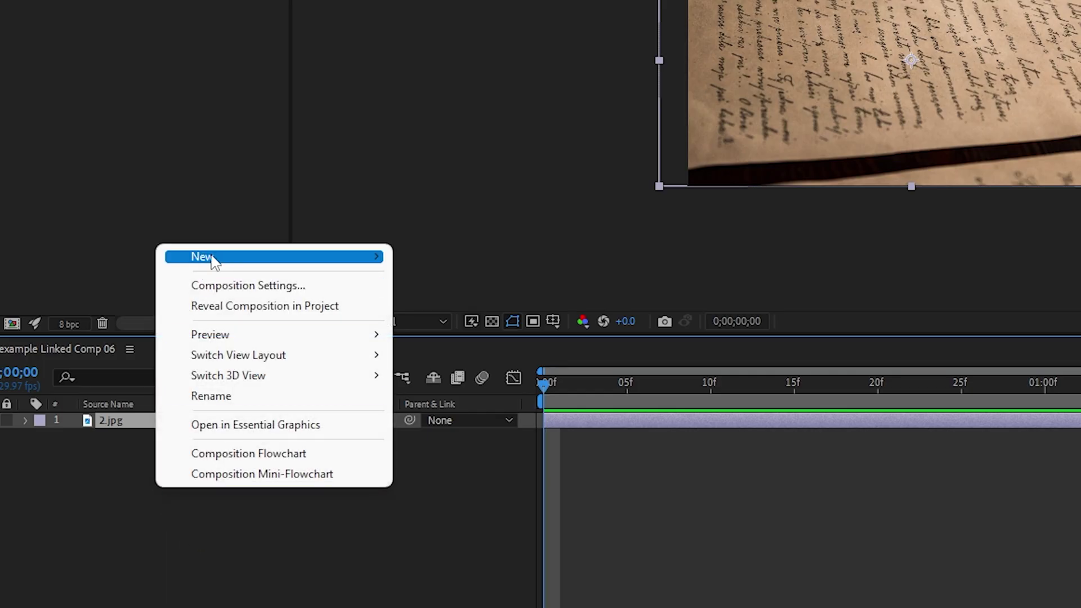
mouse_move(213, 260)
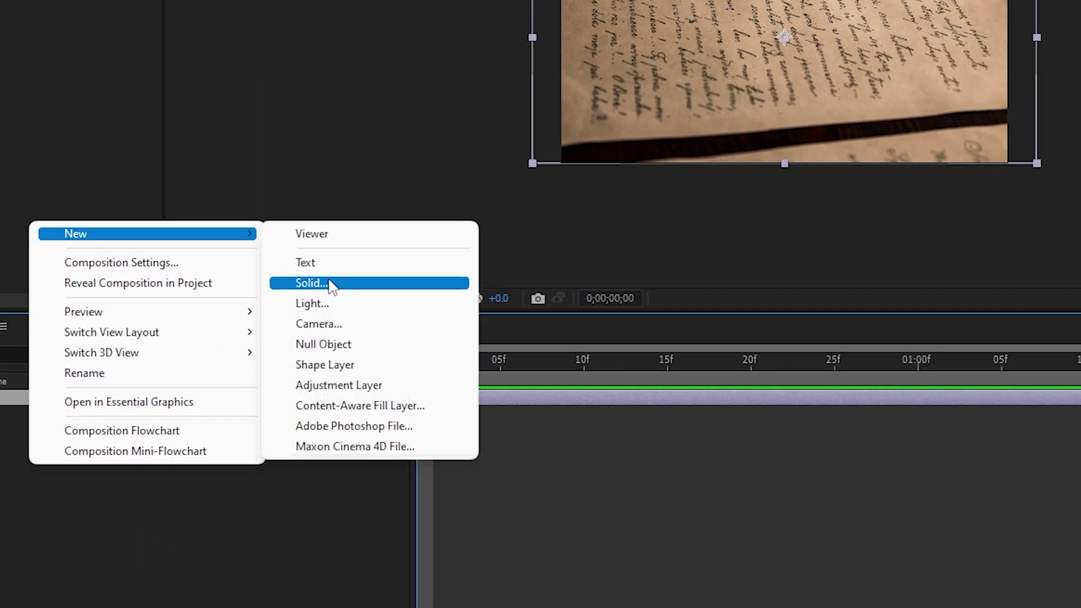
left_click(460, 308)
left_click(530, 422)
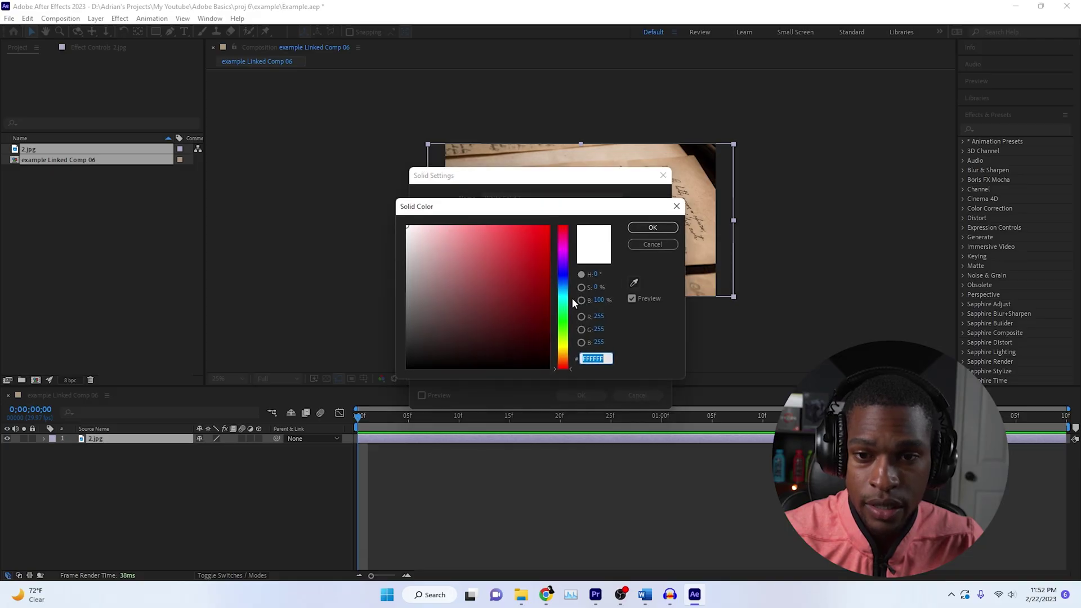
left_click_drag(567, 320, 567, 349)
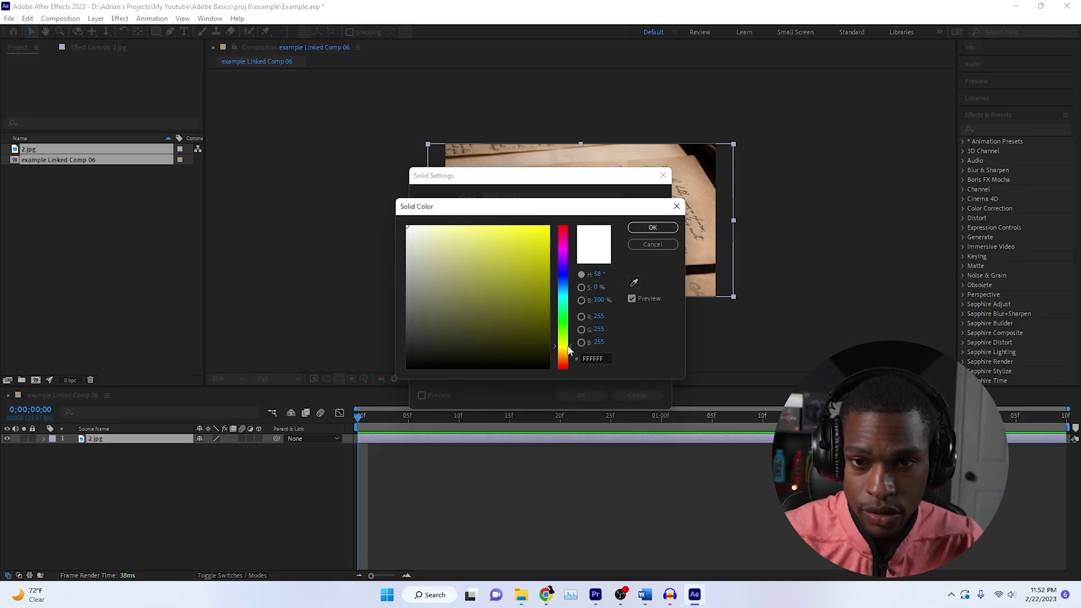
left_click_drag(523, 272, 632, 194)
left_click(632, 226)
left_click(590, 396)
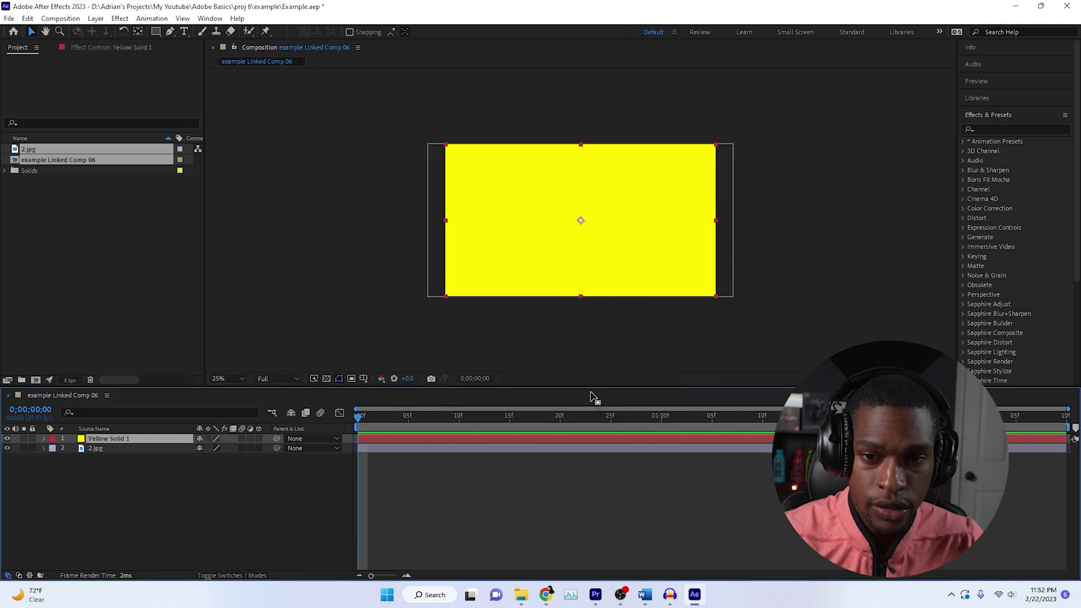
Hide the yellow solid layer and expand its properties in the timeline.
key("period")
left_click(7, 438)
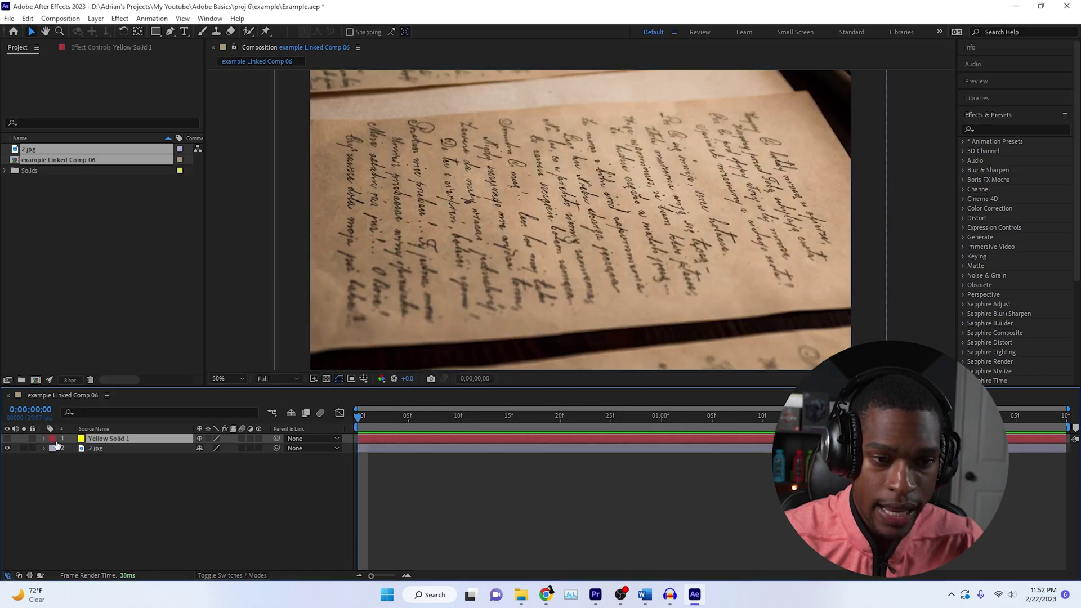
key("ctrl+Right")
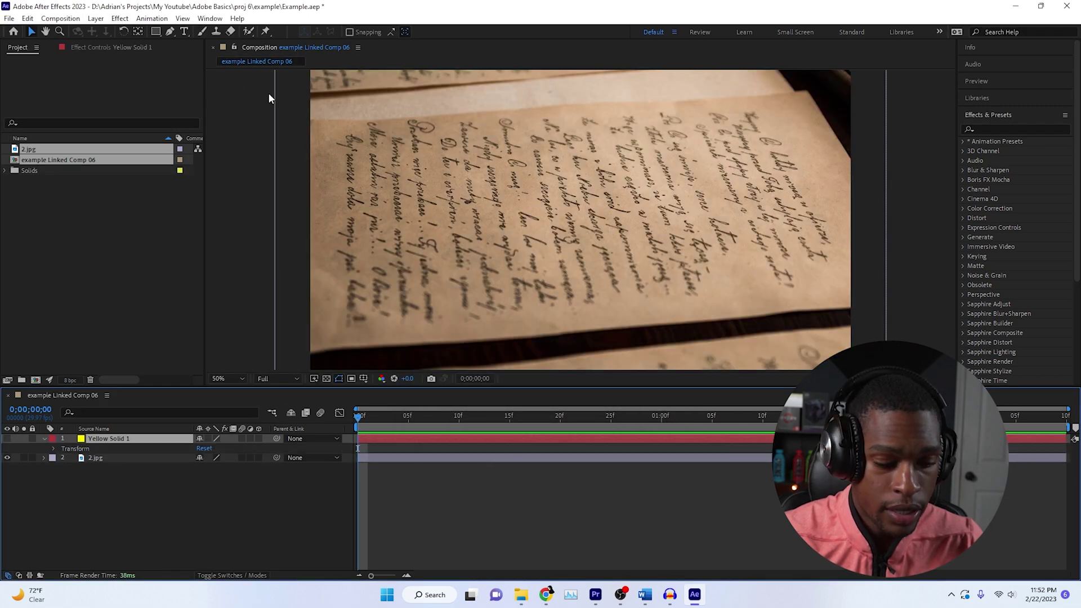
Draw an open mask path on the yellow solid with the Pen tool, following one handwritten line left of the page's centre.
left_click(169, 32)
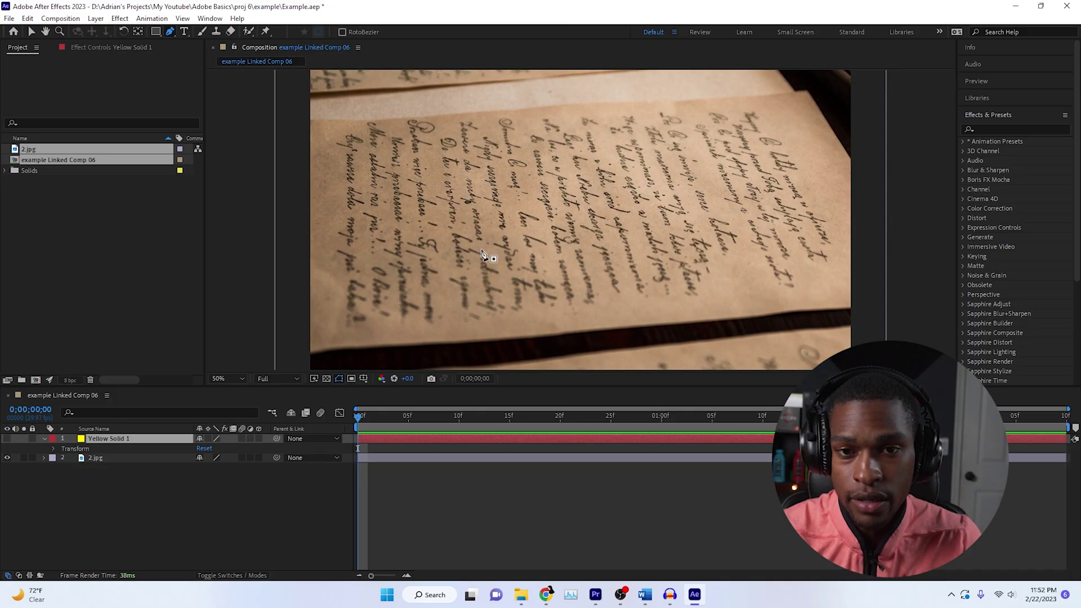
left_click(443, 138)
left_click(465, 314)
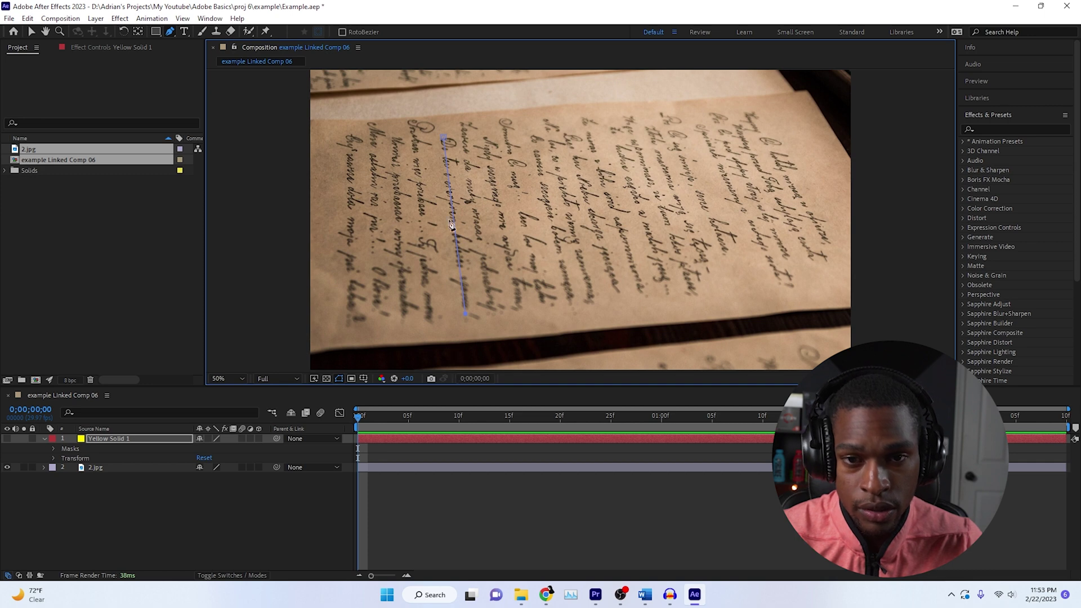
key("ctrl+z")
left_click(460, 172)
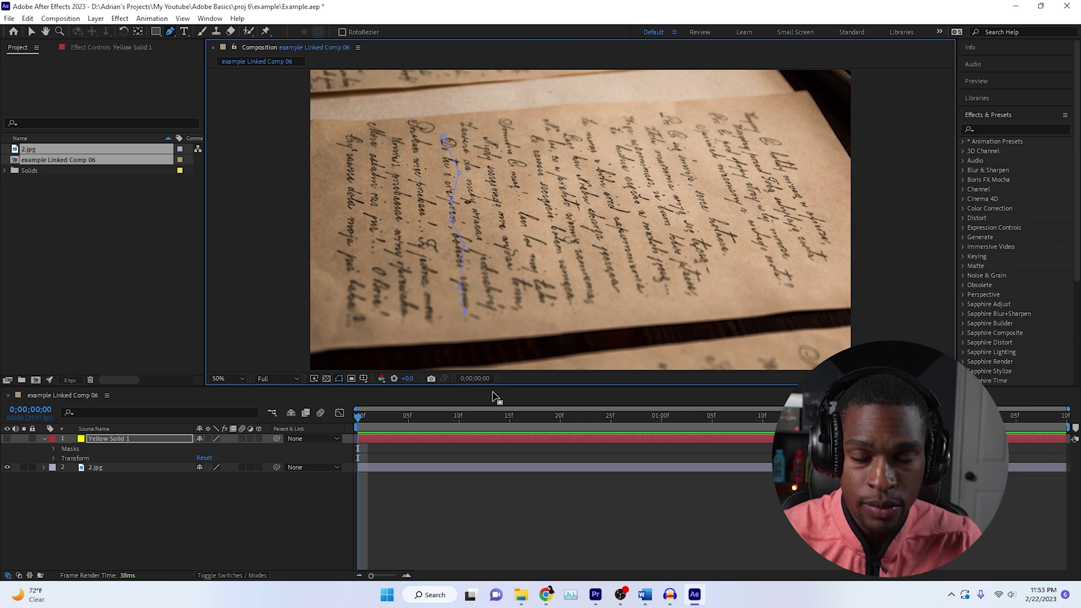
Apply the Stroke effect to the yellow solid with All Masks enabled and the paint style Reveal Original Image.
left_click(995, 130)
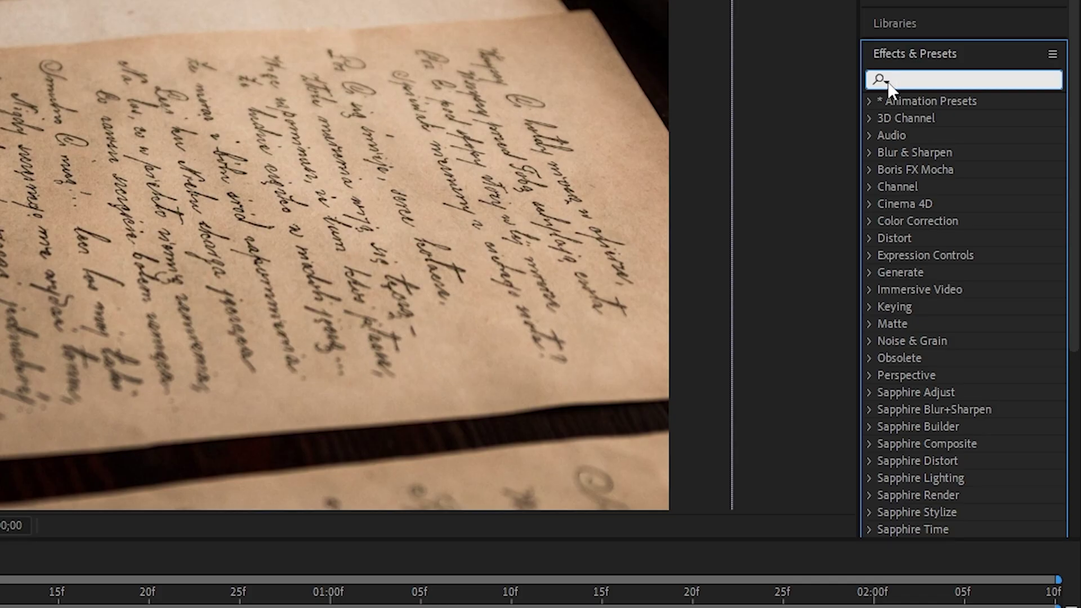
type("strok")
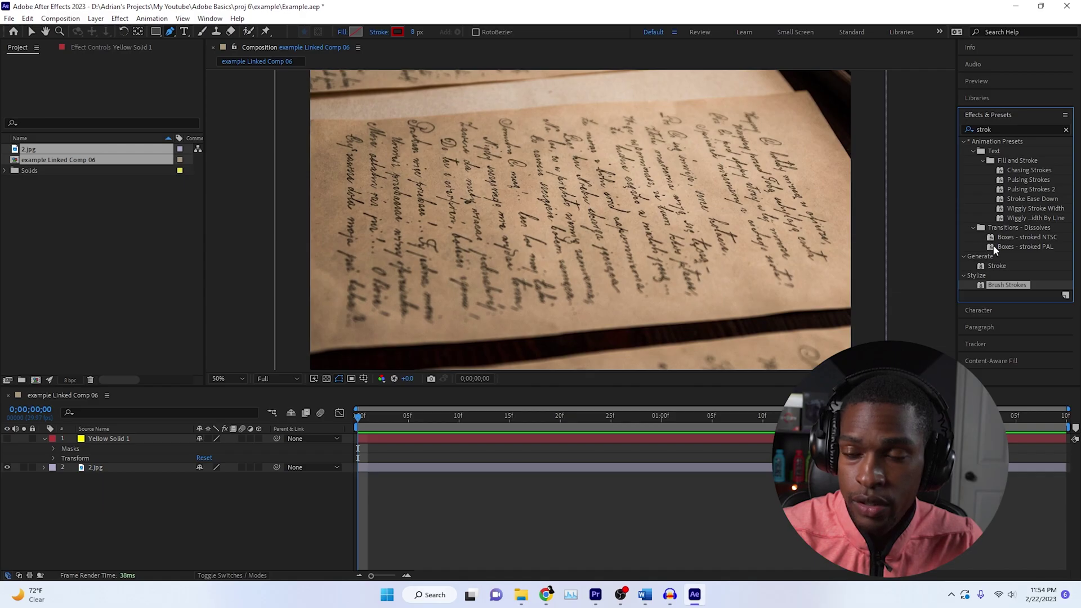
mouse_move(998, 264)
left_mouse_down()
mouse_move(73, 428)
mouse_move(90, 438)
left_mouse_up()
left_click(146, 330)
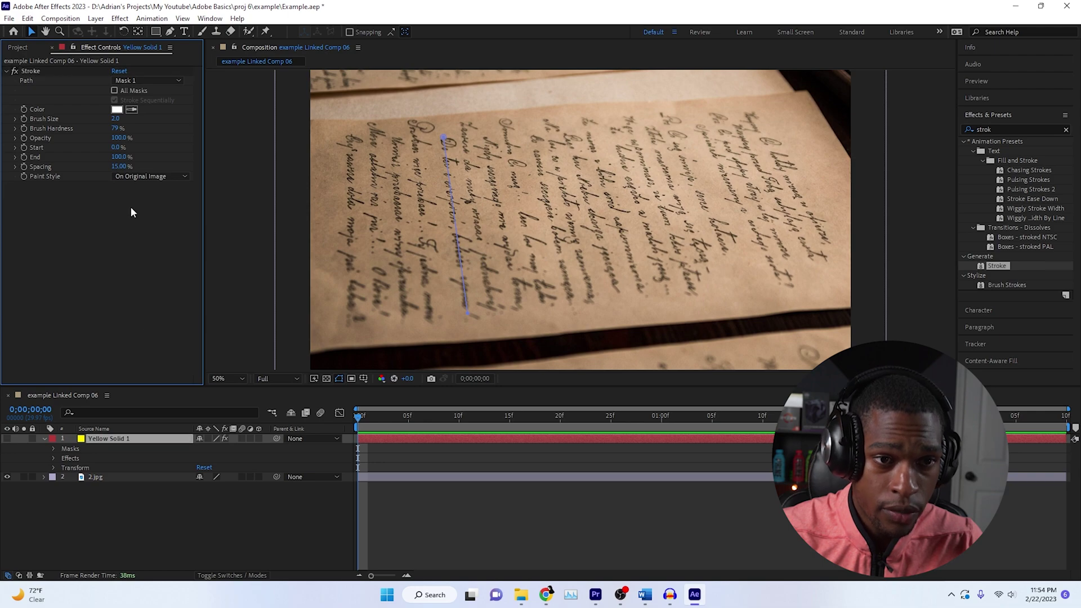
left_click(143, 178)
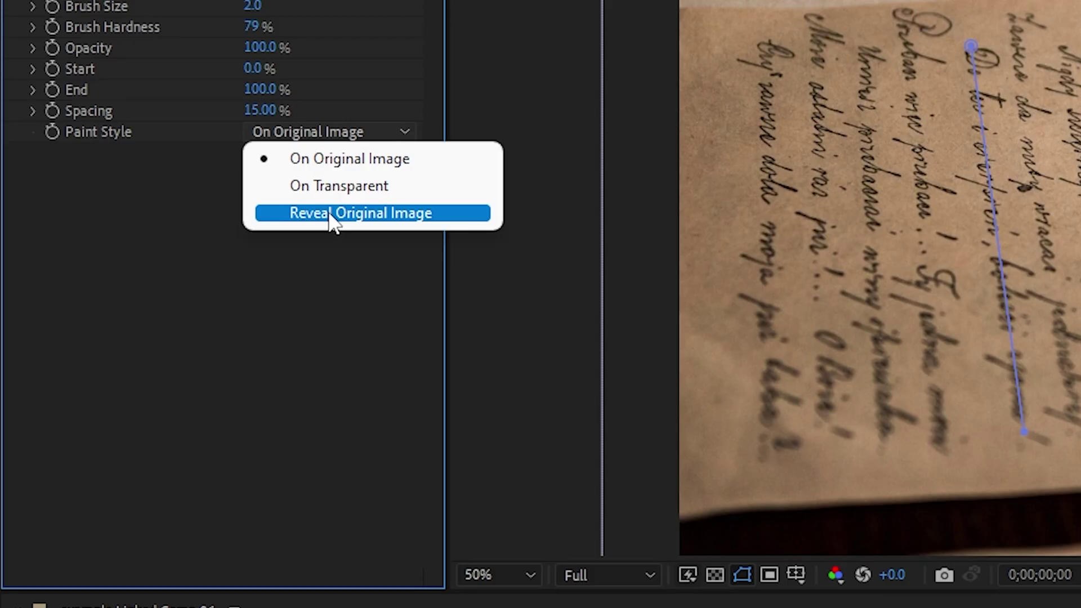
left_click(333, 214)
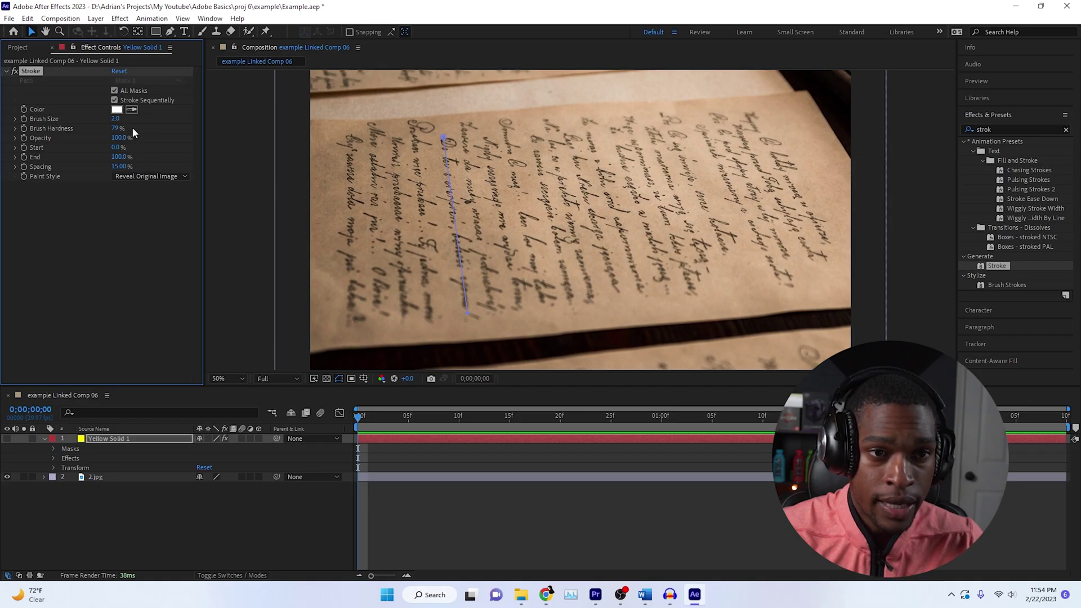
Make the yellow solid visible and set the stroke's brush size to about 41.7 to cover the handwritten line.
left_click(8, 442)
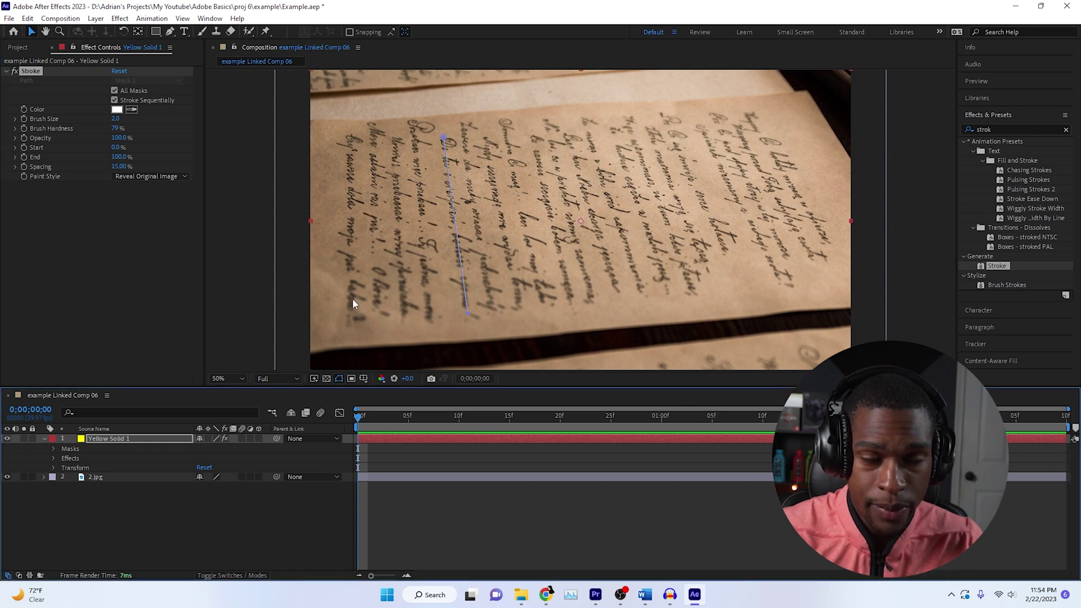
left_click_drag(117, 121, 293, 112)
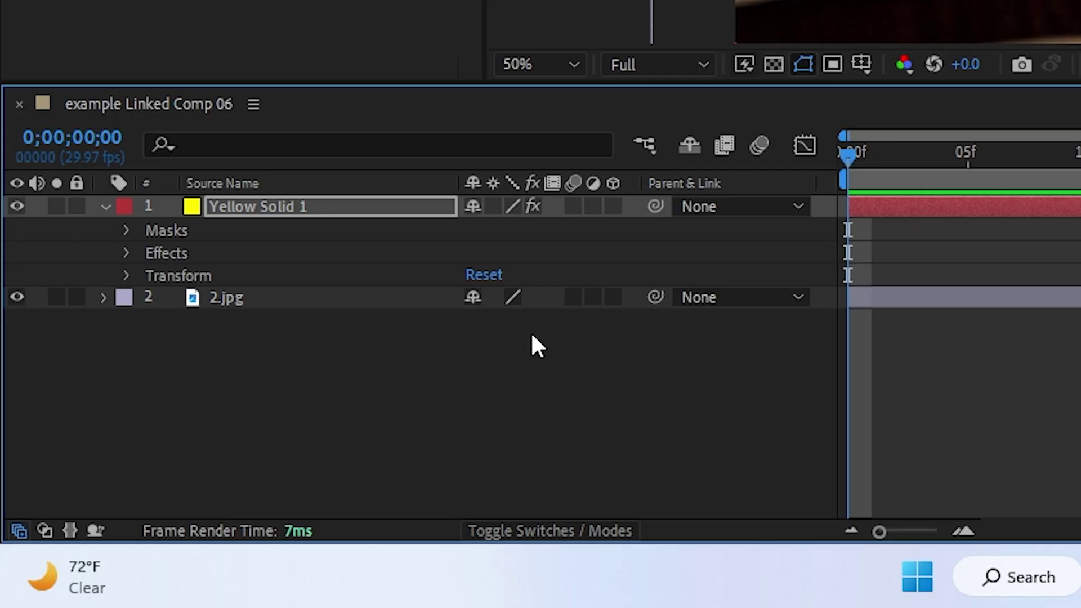
Try the Multiply blending mode on the yellow solid and settle on Overlay.
left_click(536, 530)
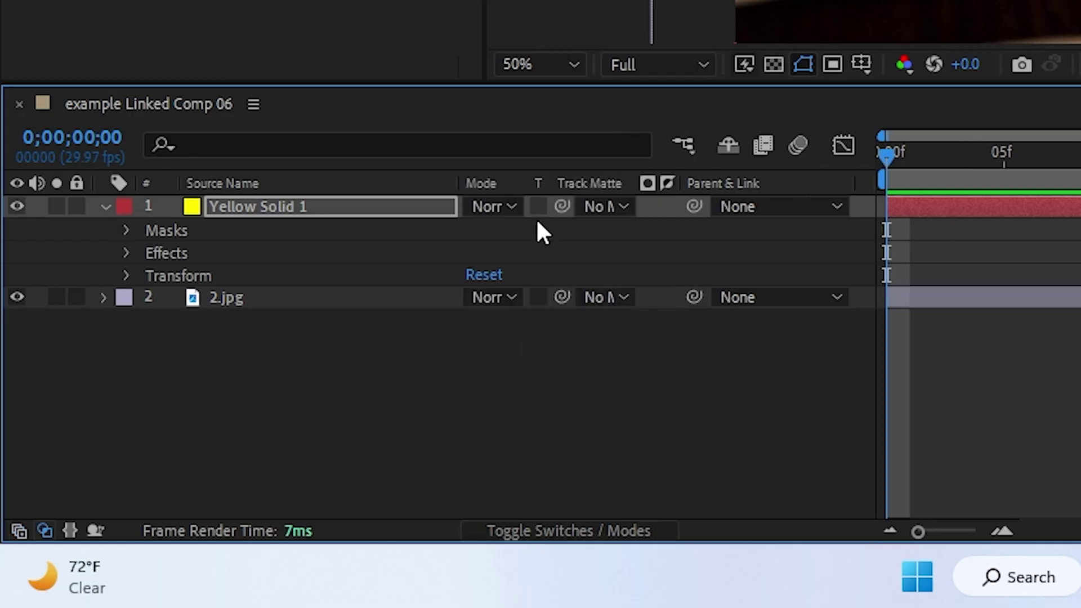
left_click(490, 207)
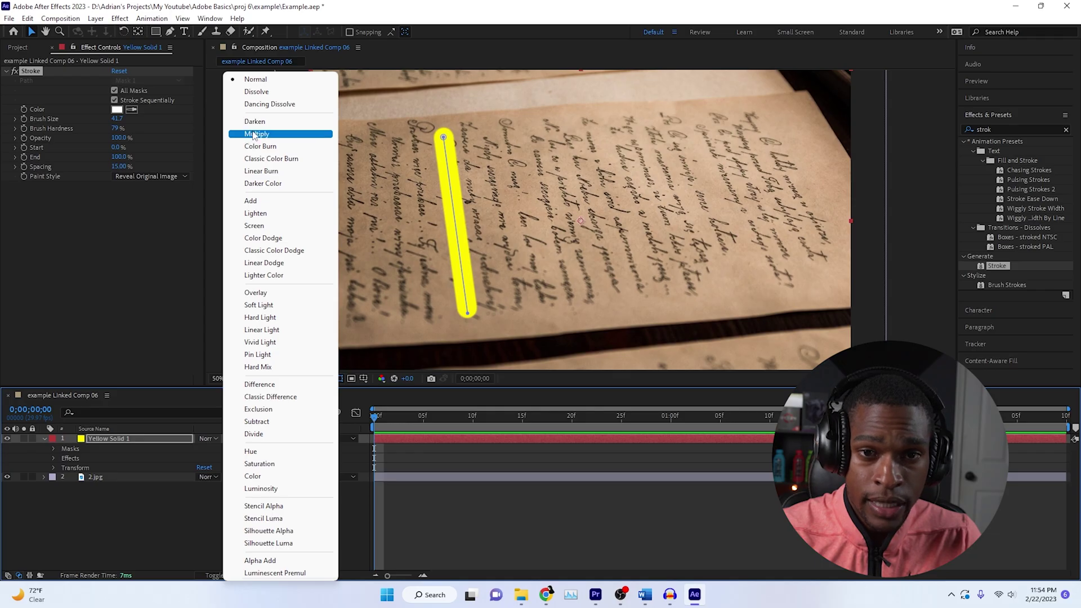
left_click(254, 134)
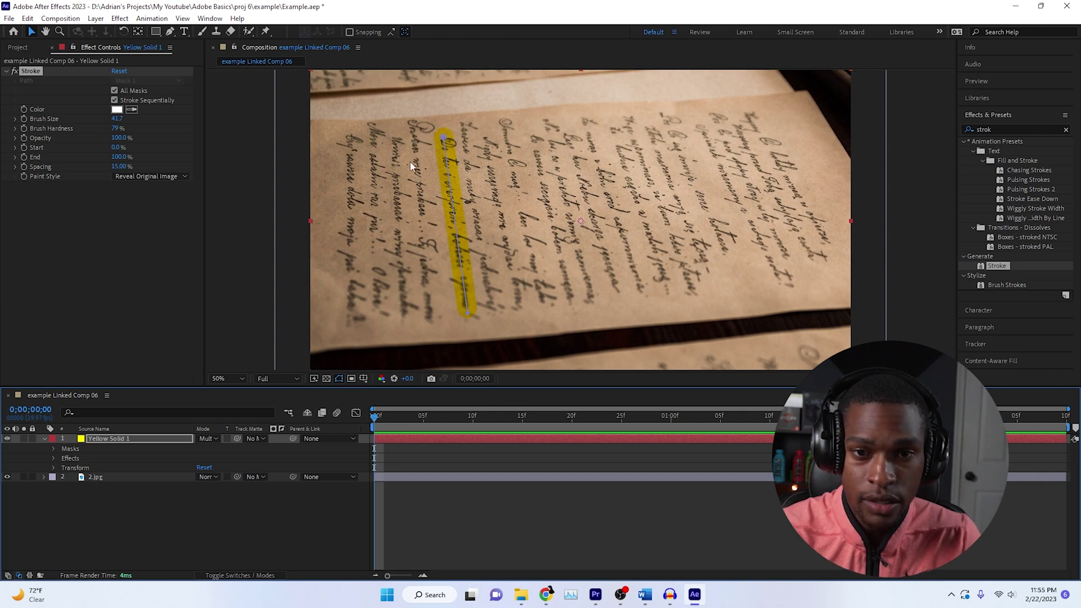
left_click(208, 439)
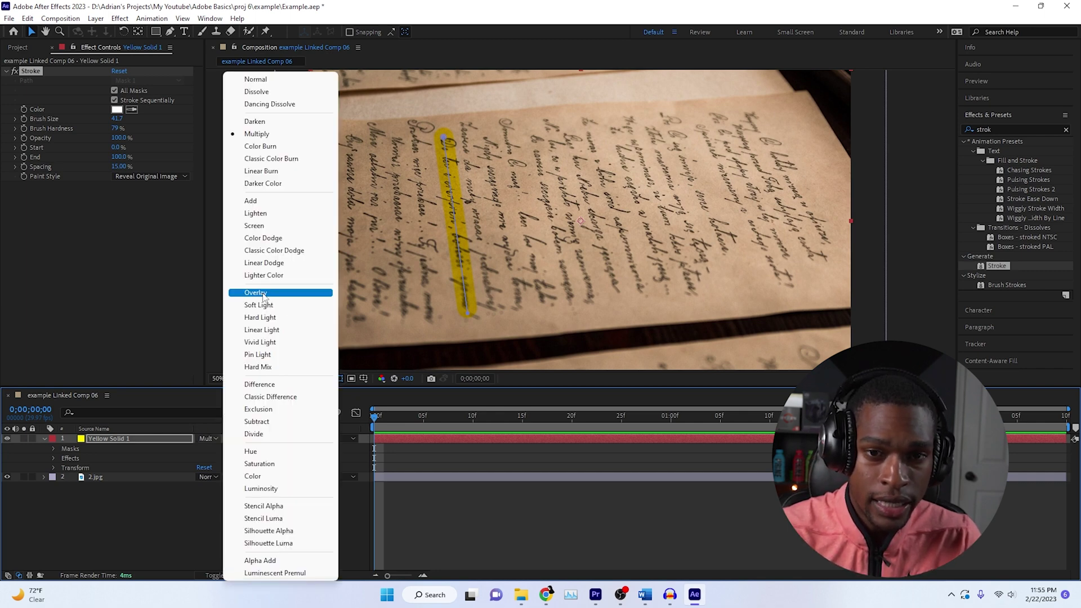
left_click(262, 293)
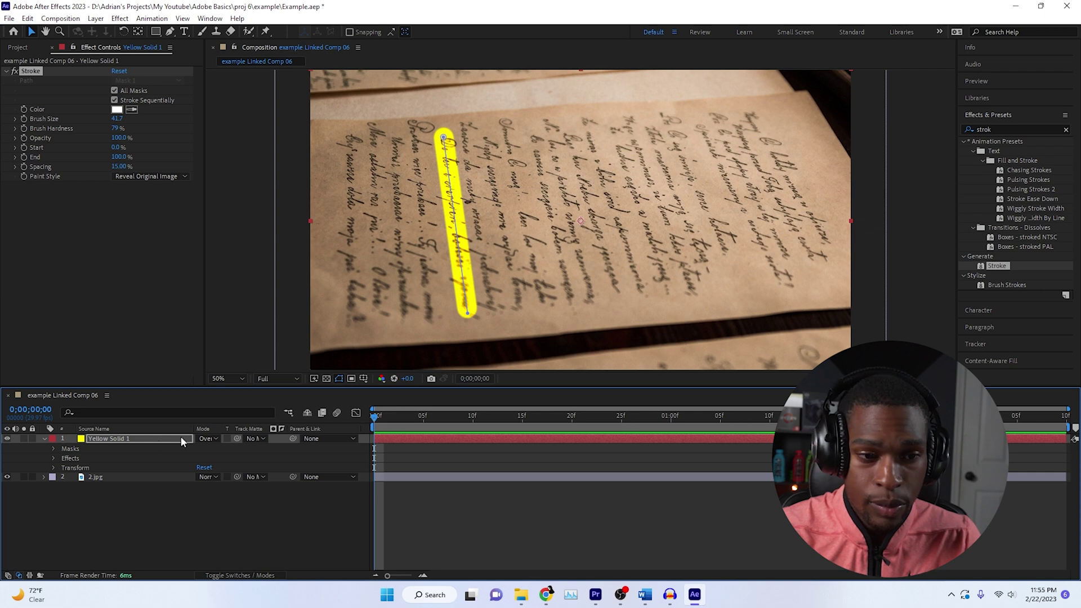
Set the yellow solid's opacity to 65% and apply the stylize Glow effect to it.
left_click(53, 468)
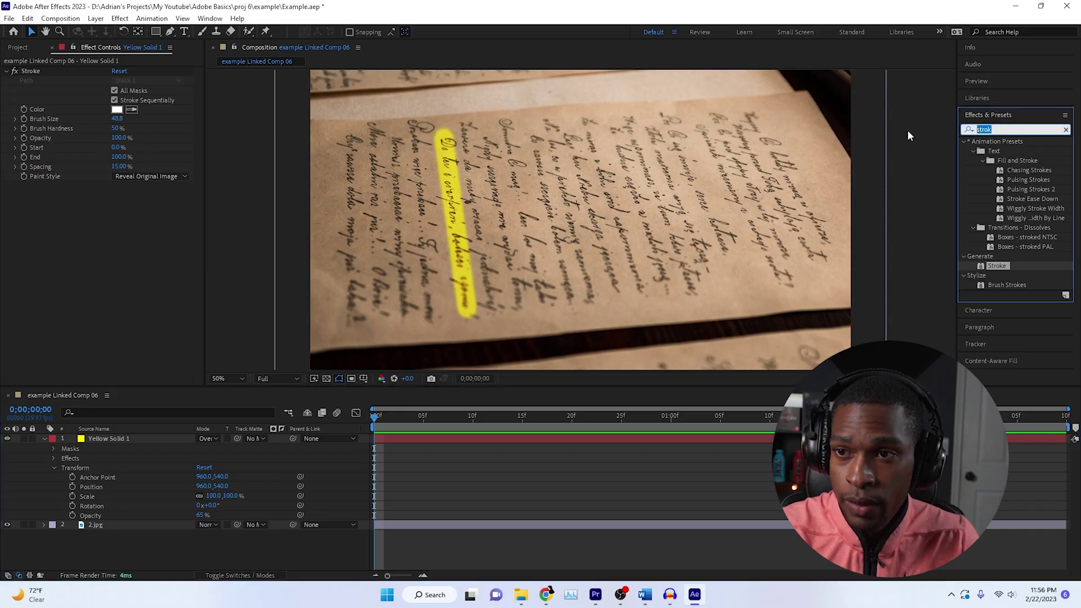
type("glow")
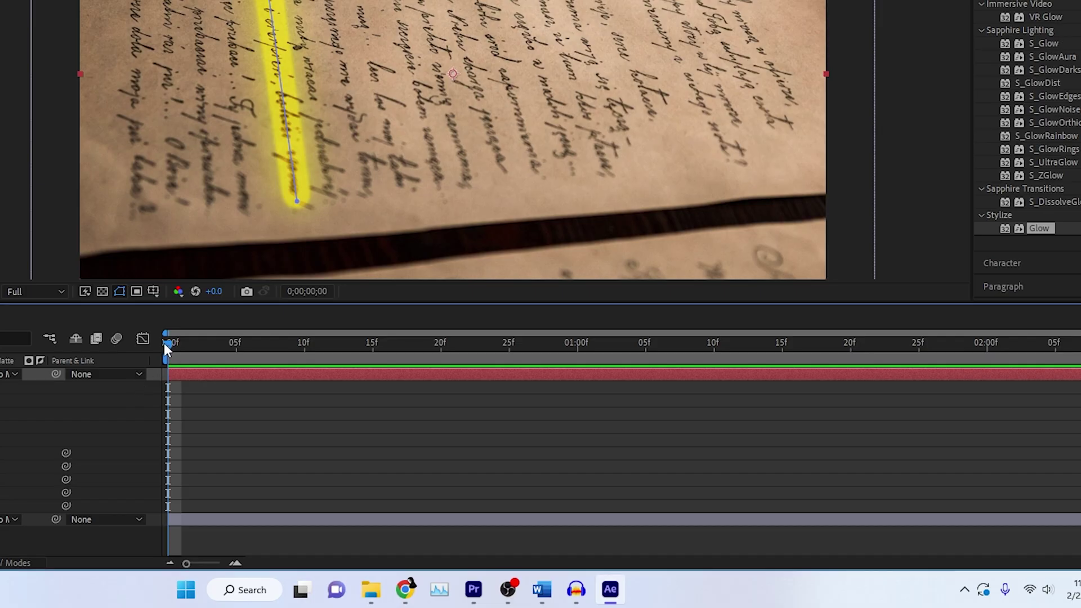
left_click_drag(374, 416, 583, 411)
left_click_drag(457, 344, 143, 344)
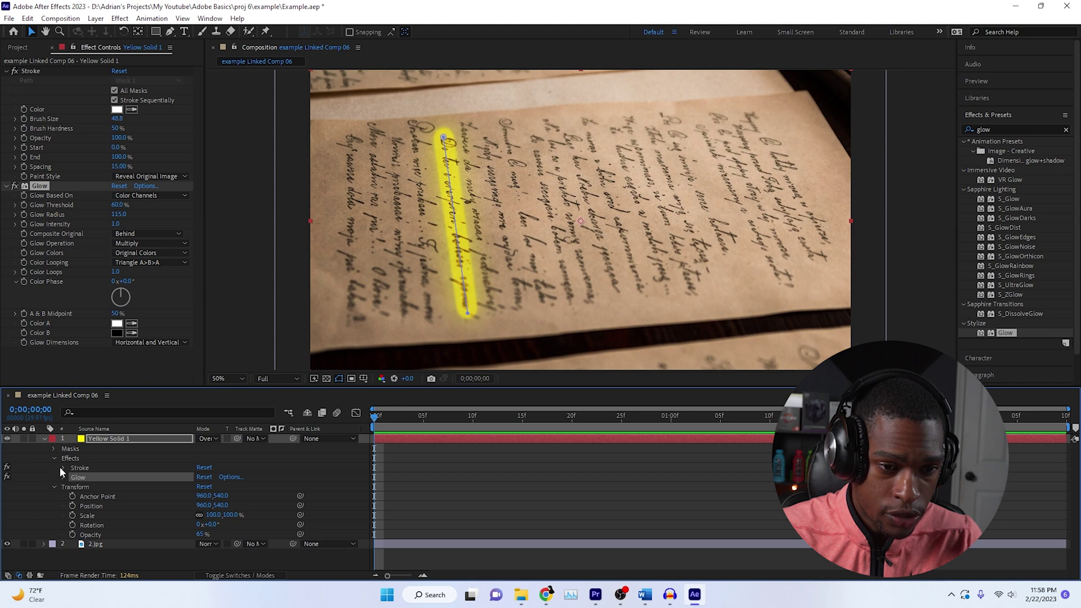
Keyframe the stroke's End value at 0% at the start of the composition.
left_click(9, 187)
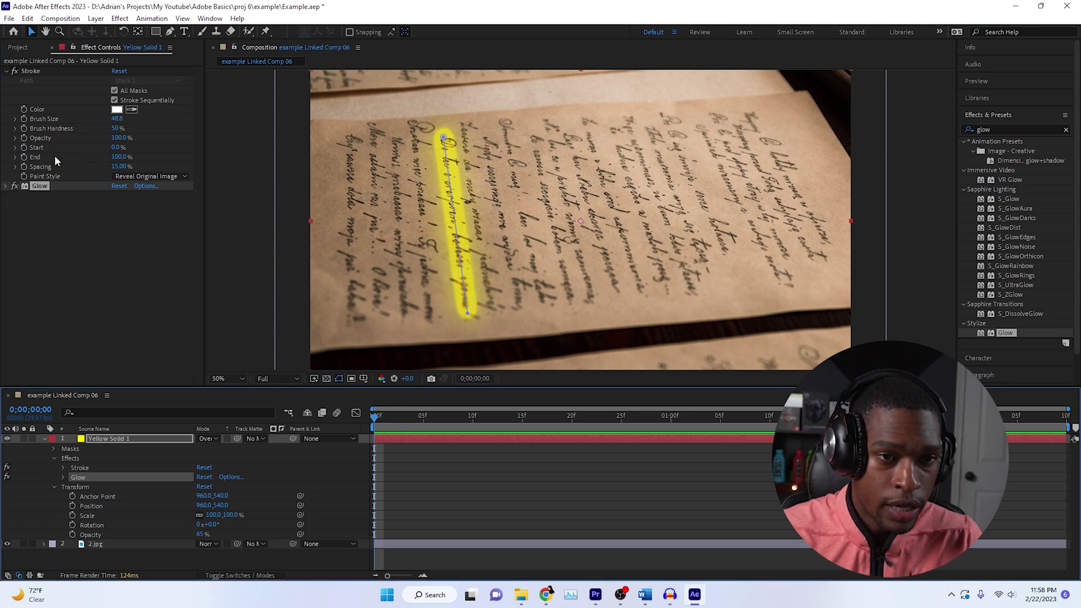
left_click(24, 157)
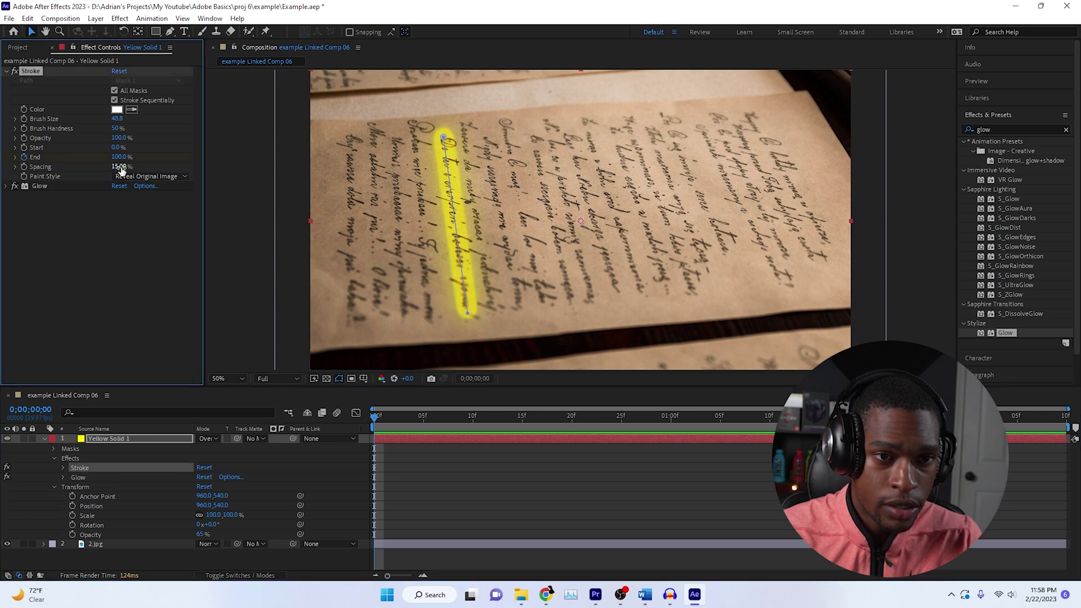
left_click(119, 157)
type("0")
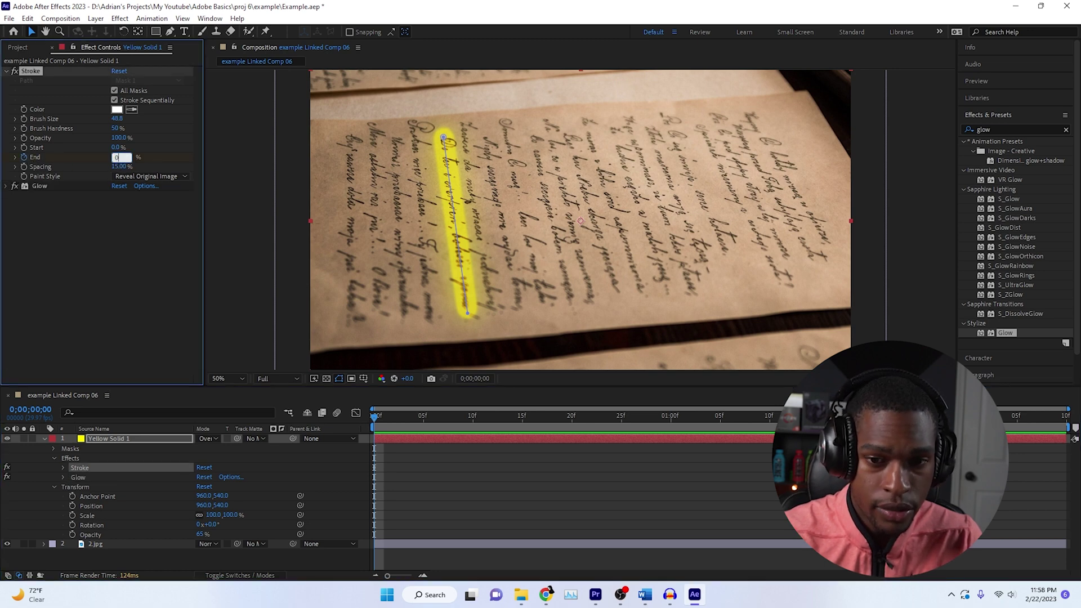
key("Return")
Add a second End keyframe of 100% for the stroke at 0;00;01;10.
mouse_move(374, 417)
left_mouse_down()
mouse_move(620, 412)
mouse_move(360, 396)
left_mouse_up()
key("shift+Page_Down")
key("shift+Page_Down")
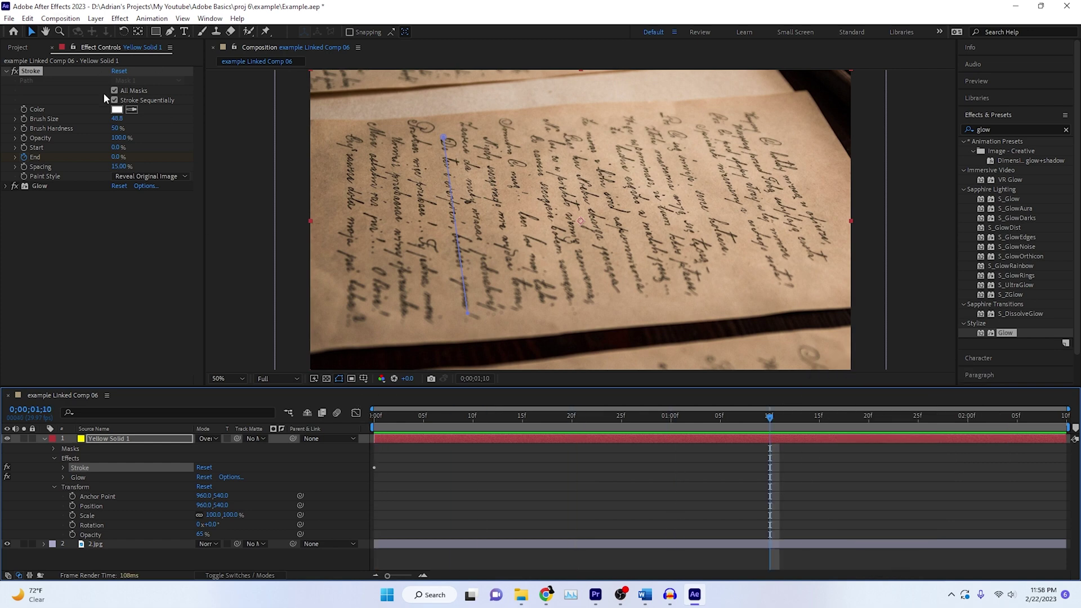
left_click(116, 158)
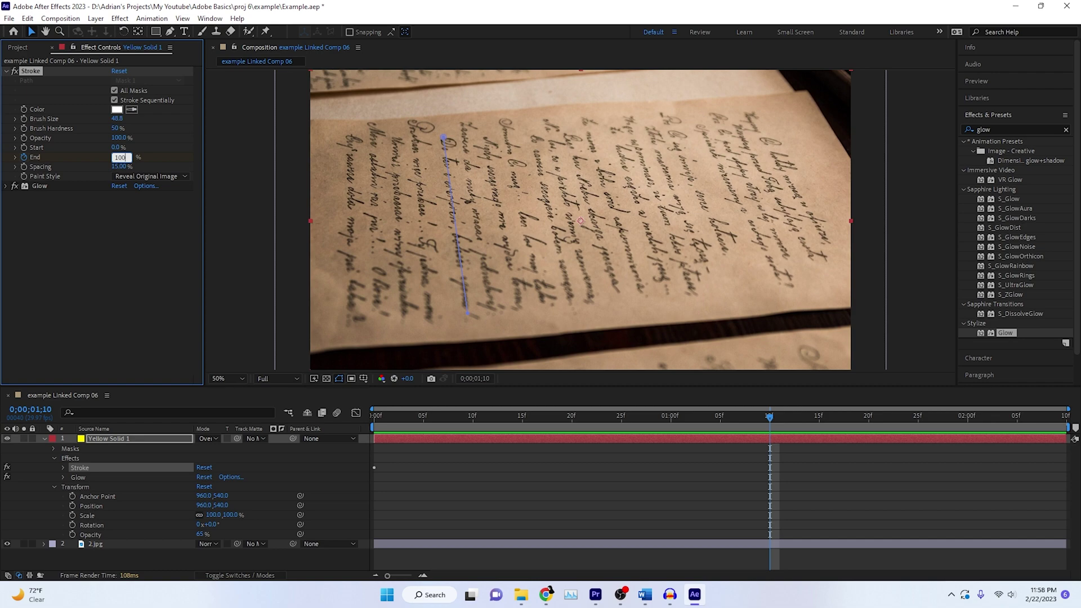
key("Return")
Preview the highlight, move the last End keyframe to about frame 24 and apply Easy Ease to the End keyframes.
left_click_drag(398, 414, 332, 422)
key("space")
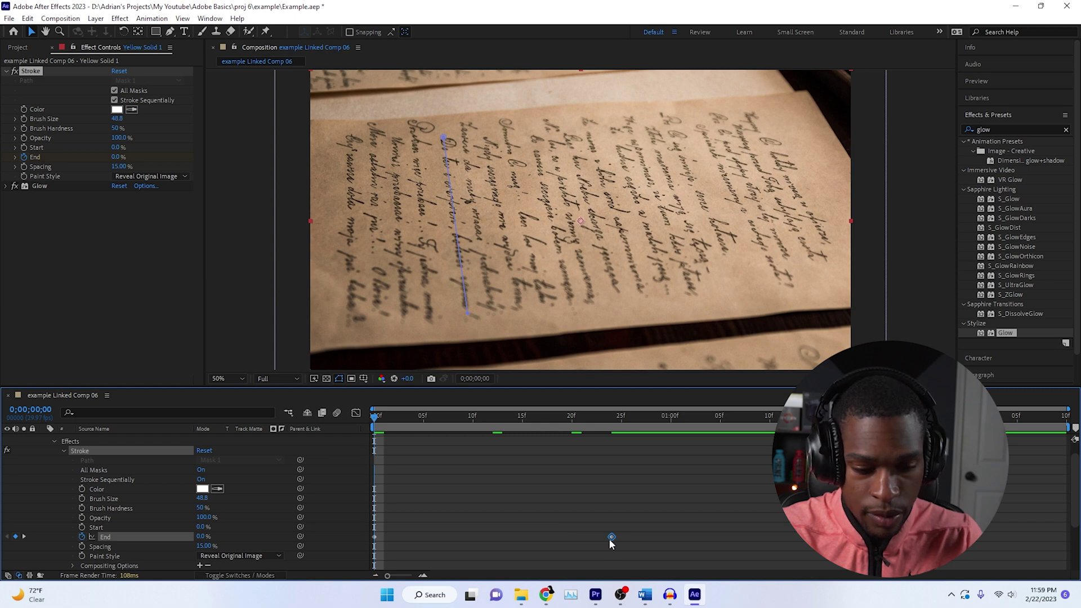
key("F9")
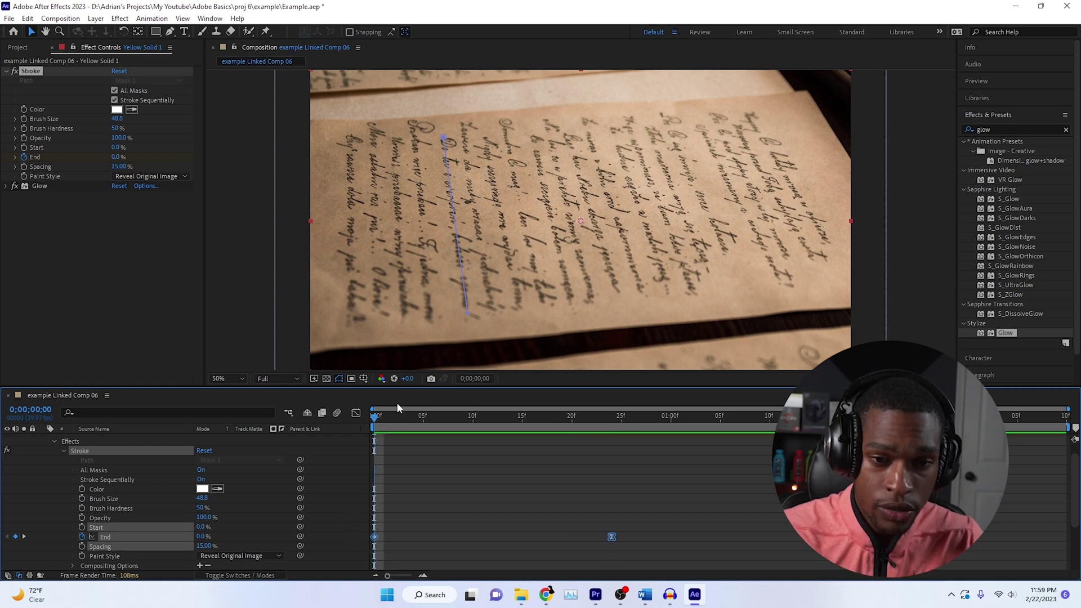
Show the speed graph of the stroke's End keyframes in the Graph Editor and check its graph type options.
left_click(356, 414)
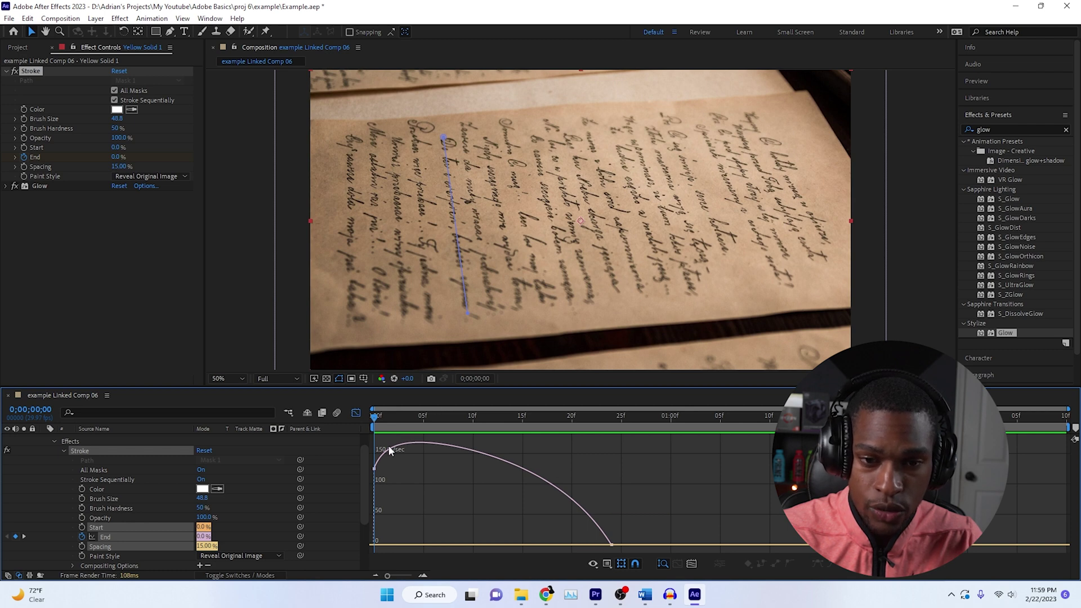
left_click(606, 564)
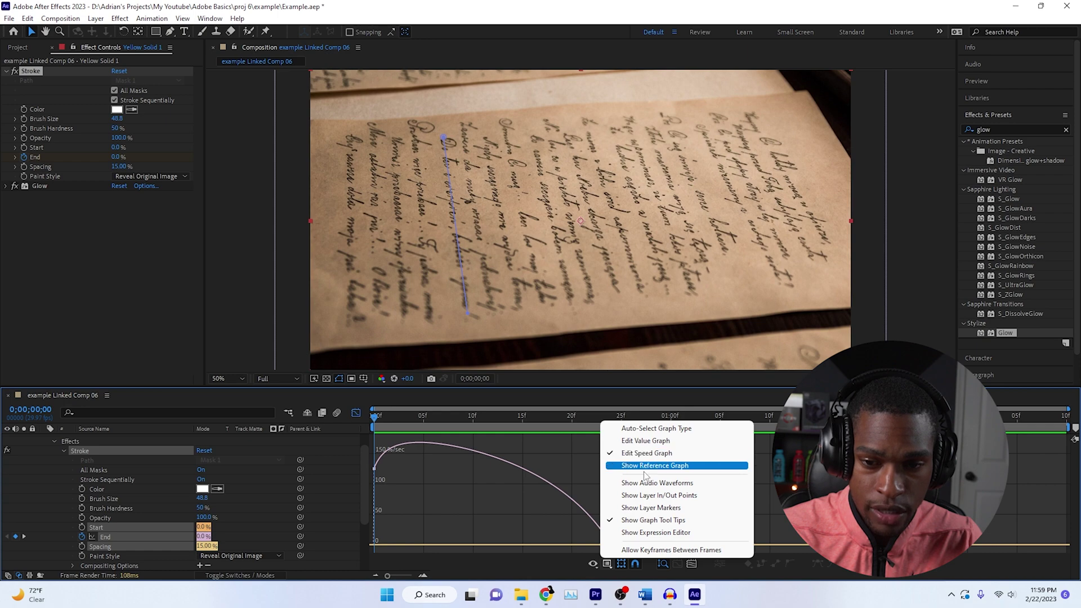
Switch to Premiere Pro, set the in-to-out range to the linked composition clip's full length and render it.
left_click(598, 596)
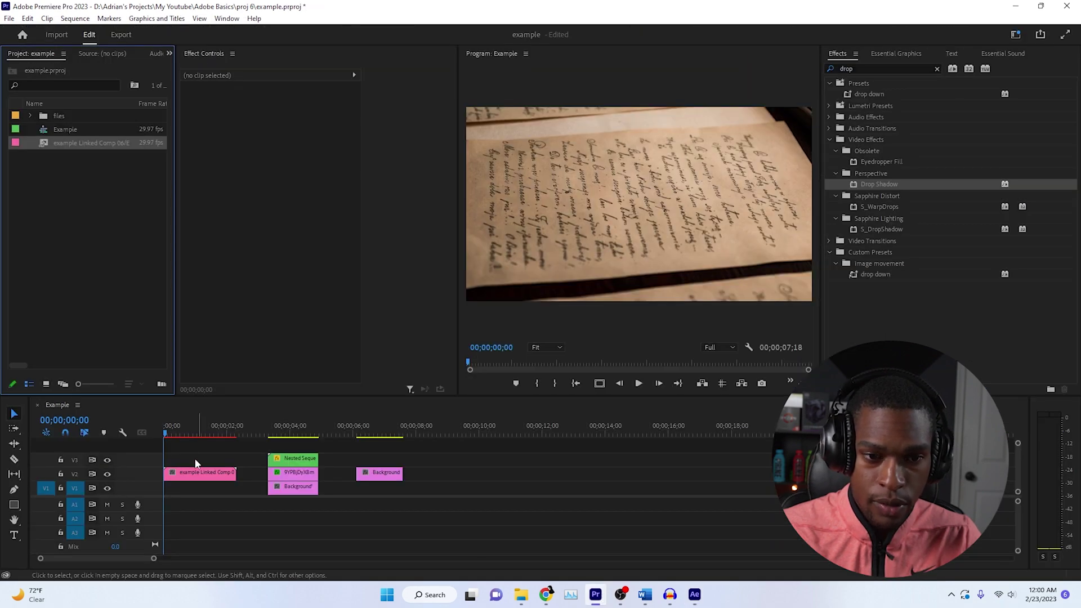
left_click(180, 434)
key("x")
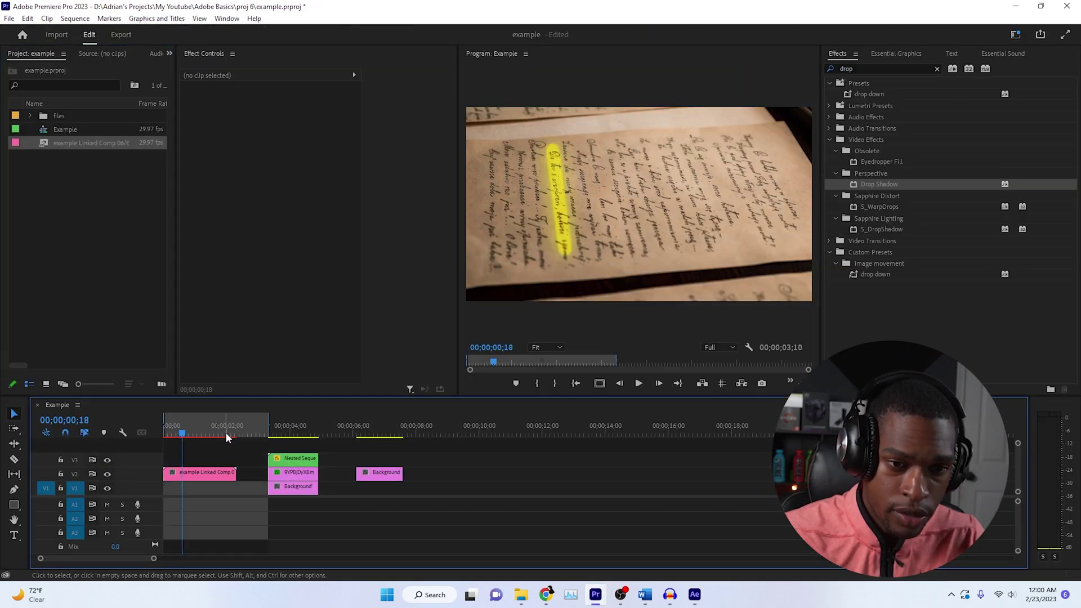
left_click_drag(268, 423, 241, 424)
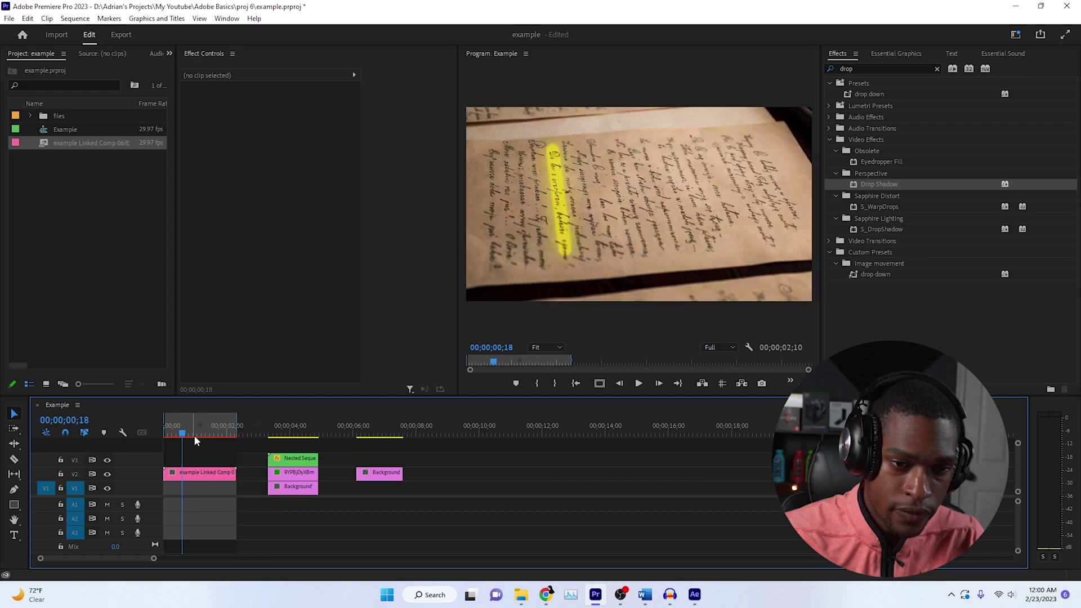
key("Return")
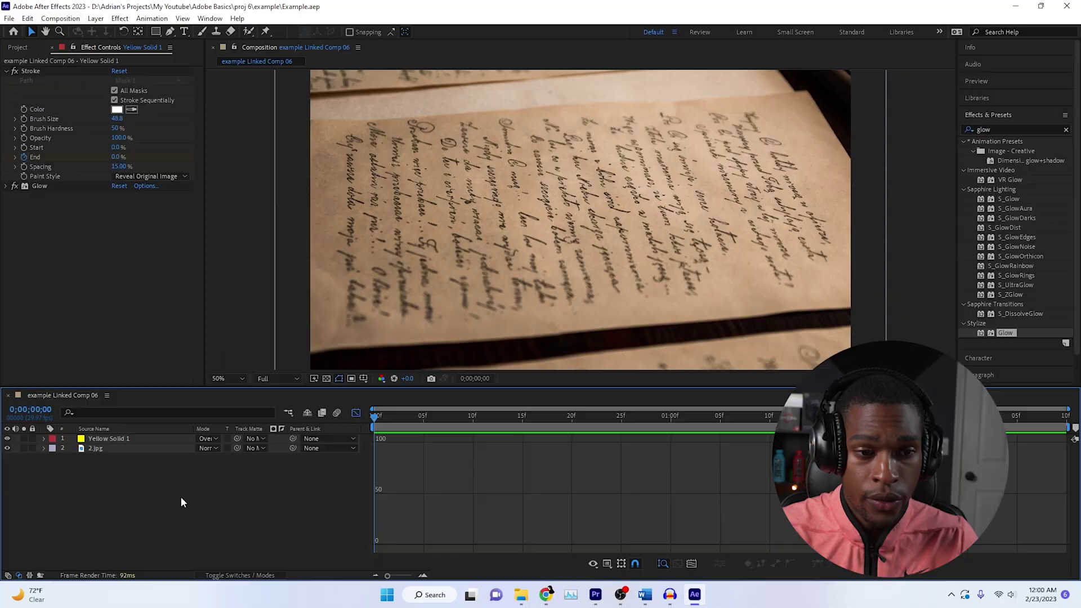
Create a two-node camera named Main Cam with the 50mm preset in the linked composition.
right_click(157, 502)
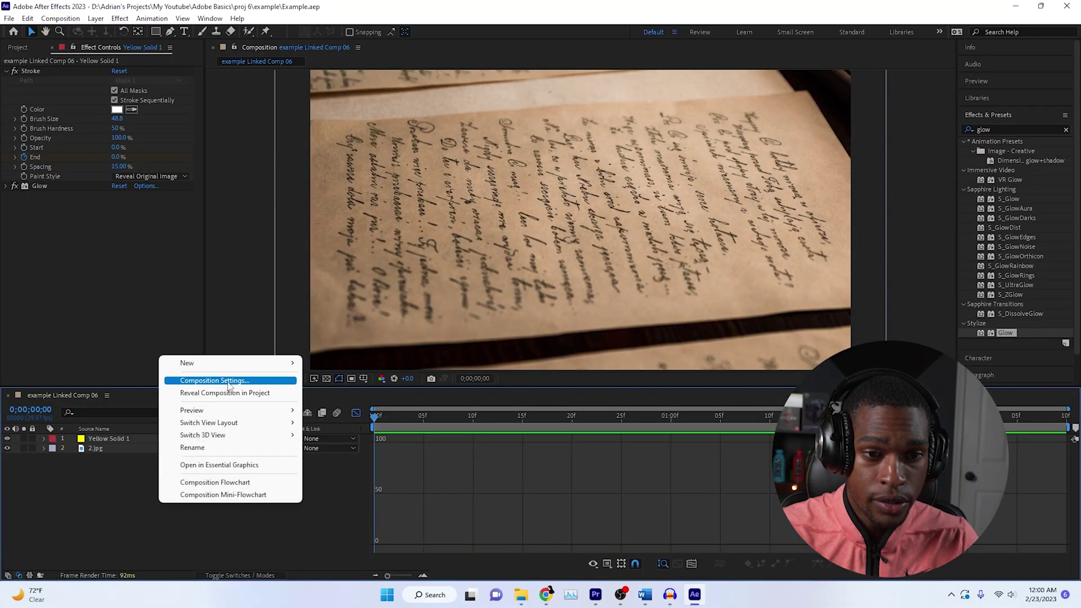
mouse_move(204, 363)
left_click(337, 421)
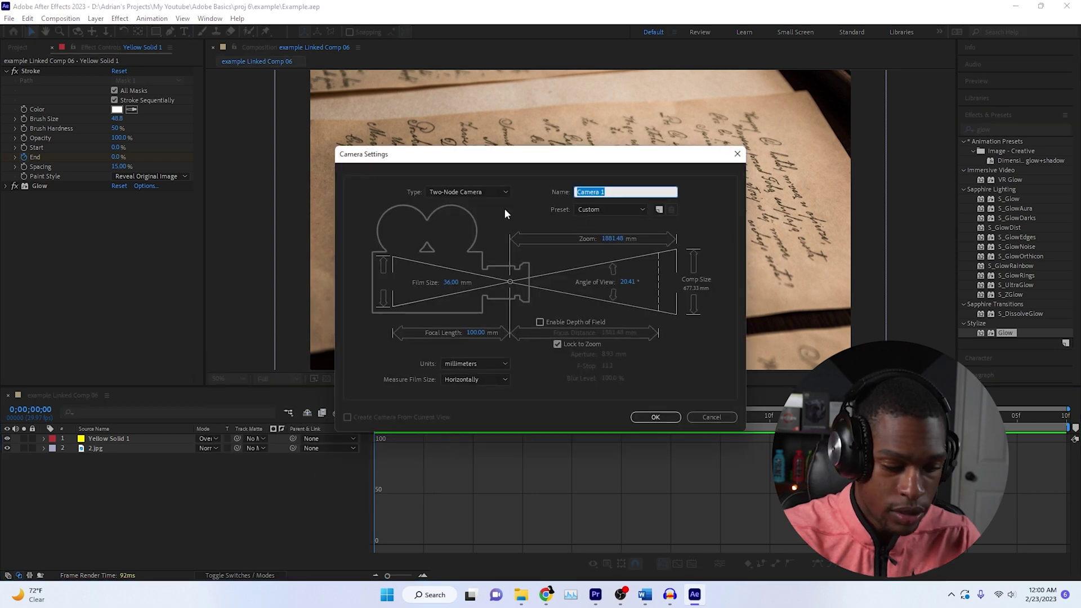
type("Main Cam")
left_click(611, 209)
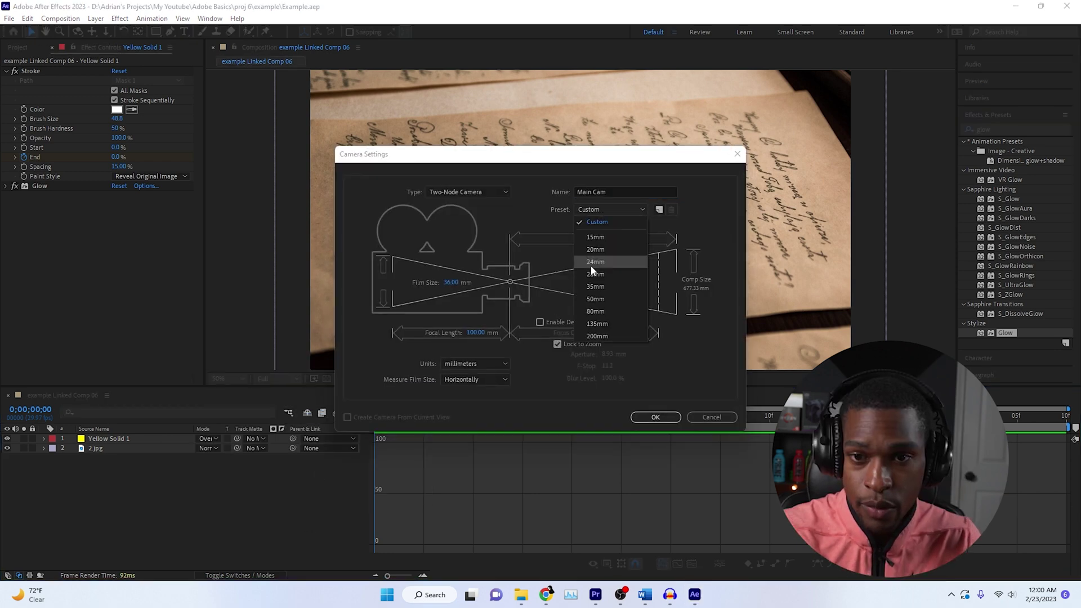
left_click(597, 296)
left_click(654, 417)
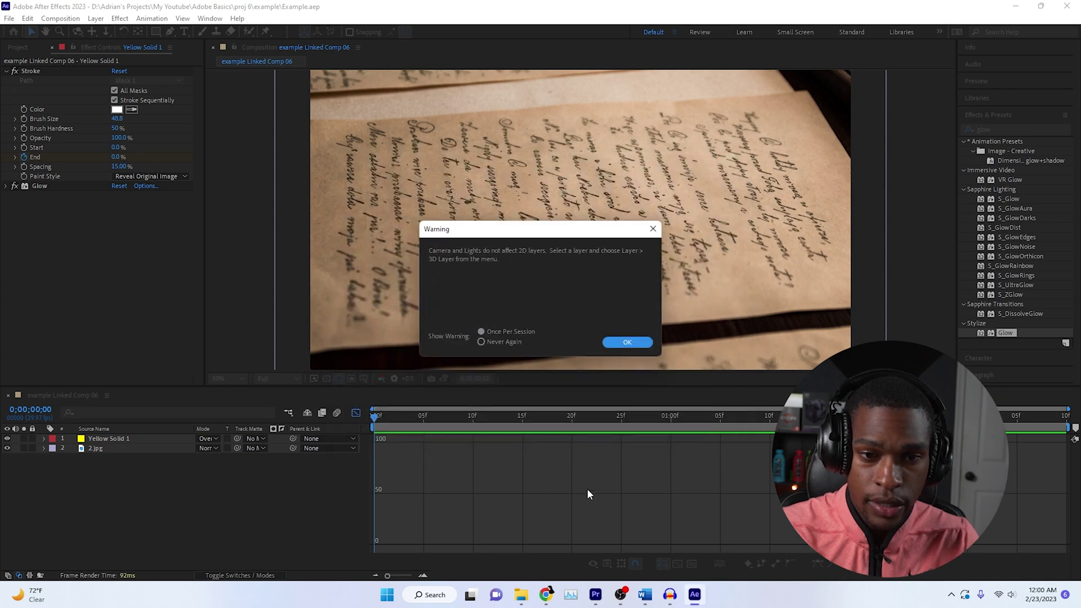
key("Return")
Make the Yellow Solid 1 and 2.jpg layers 3D so the camera affects them.
left_click(243, 577)
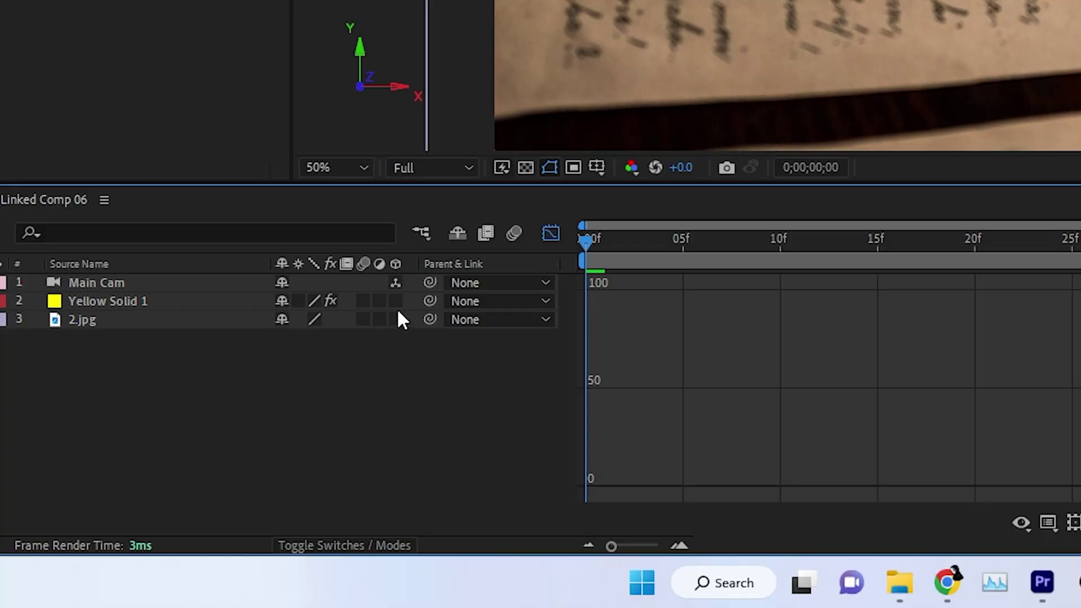
left_click(394, 301)
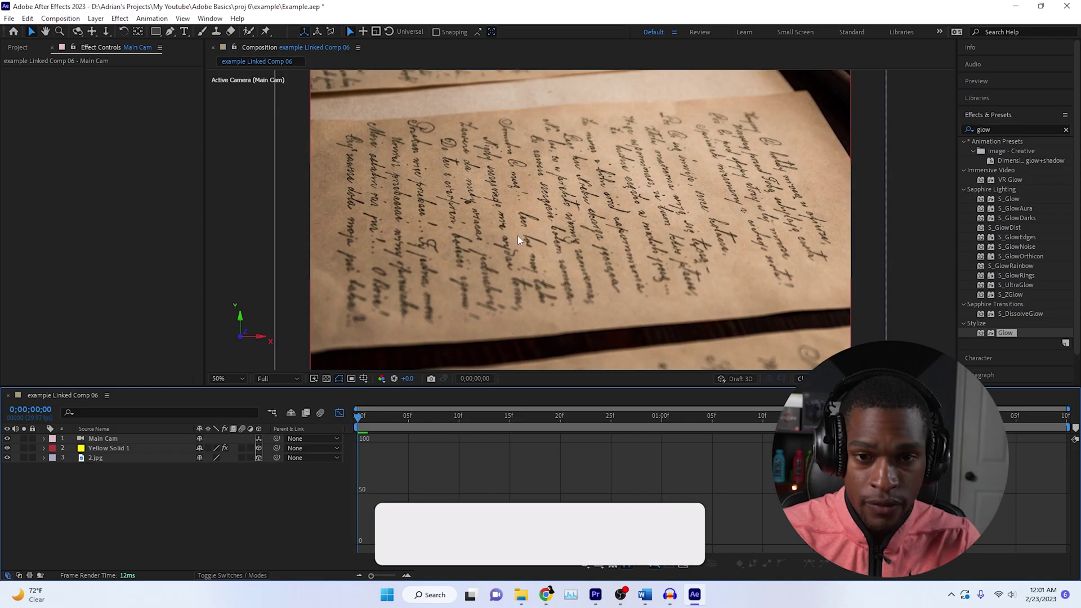
Try orbiting and dollying the camera view with the camera tools, undoing each move.
key("c")
key("c")
key("c")
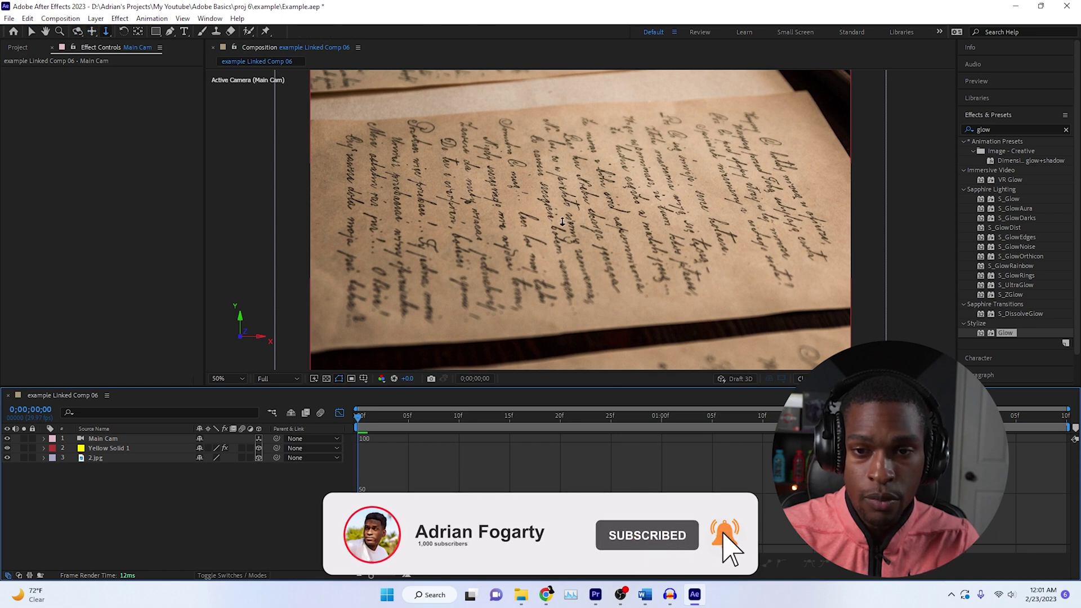
key("c")
left_click_drag(563, 220, 620, 192)
key("ctrl+z")
key("c")
key("c")
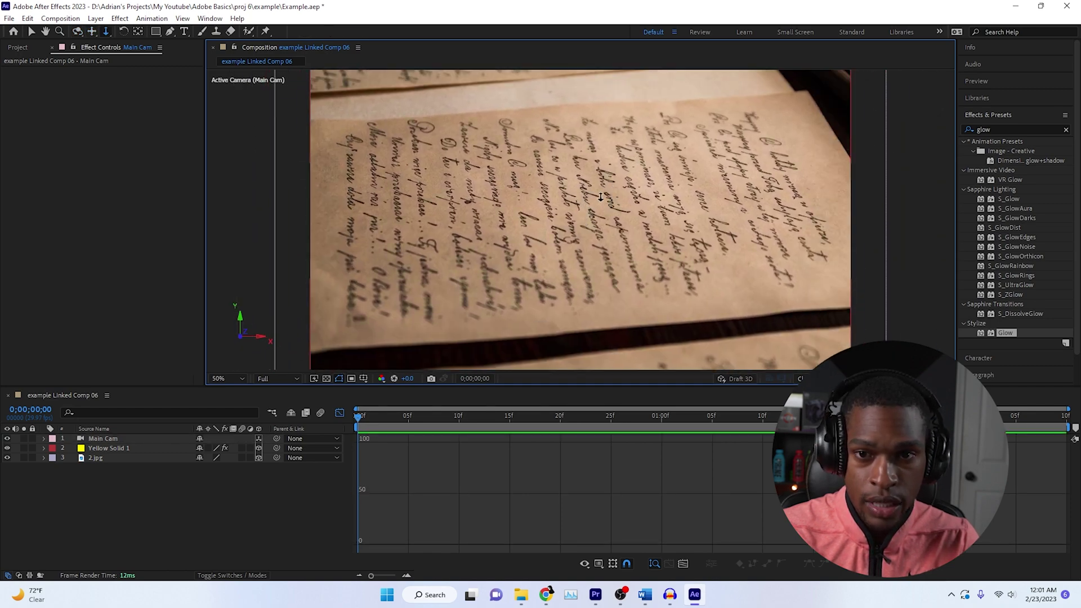
left_click_drag(591, 229, 547, 42)
key("ctrl+z")
key("c")
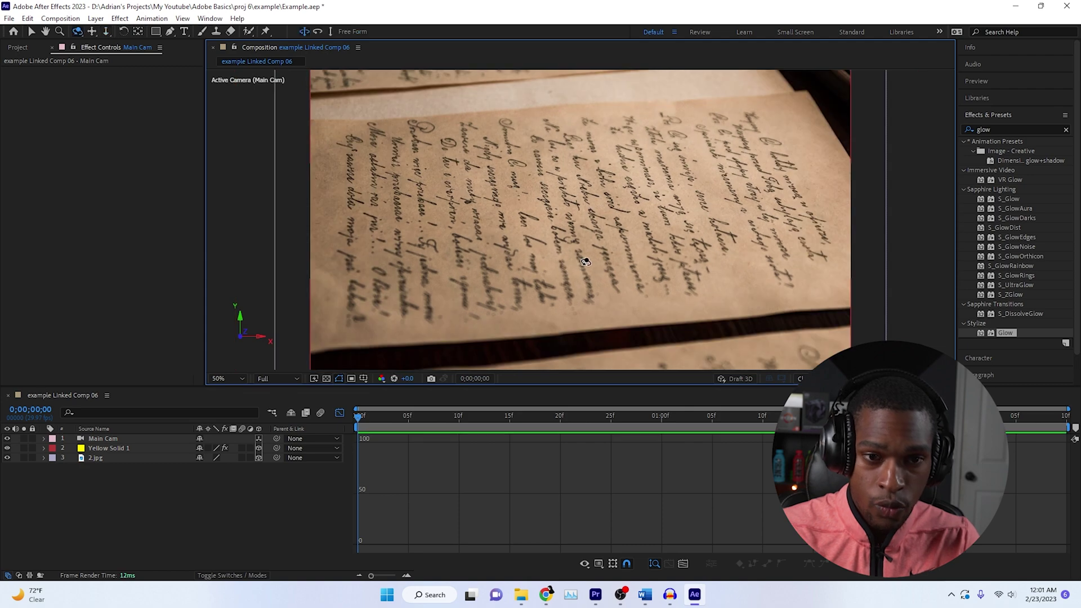
Expand the Main Cam layer's properties.
left_click(44, 438)
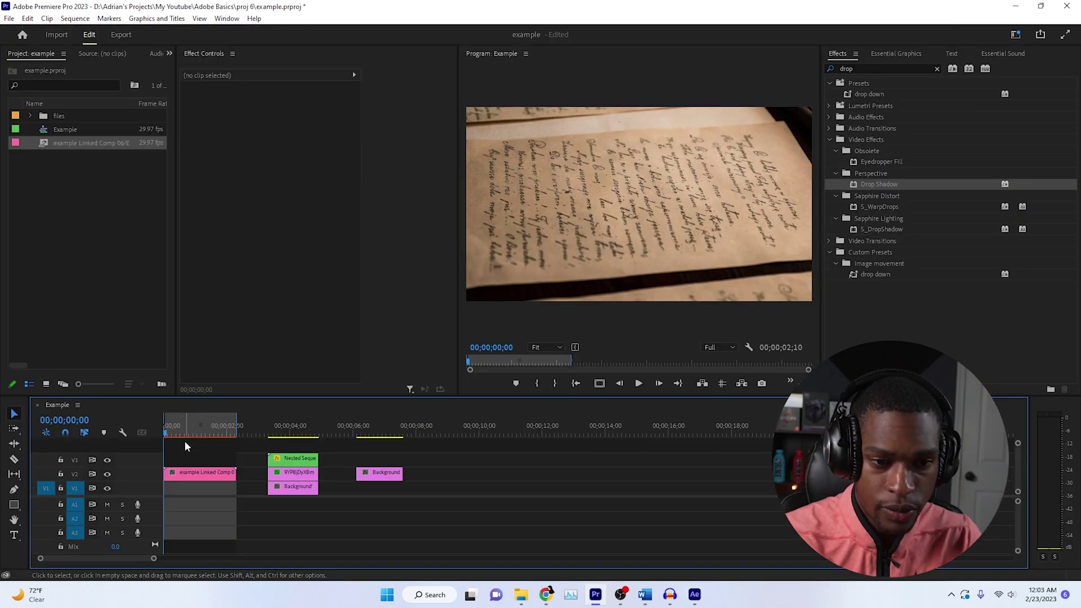
key("Return")
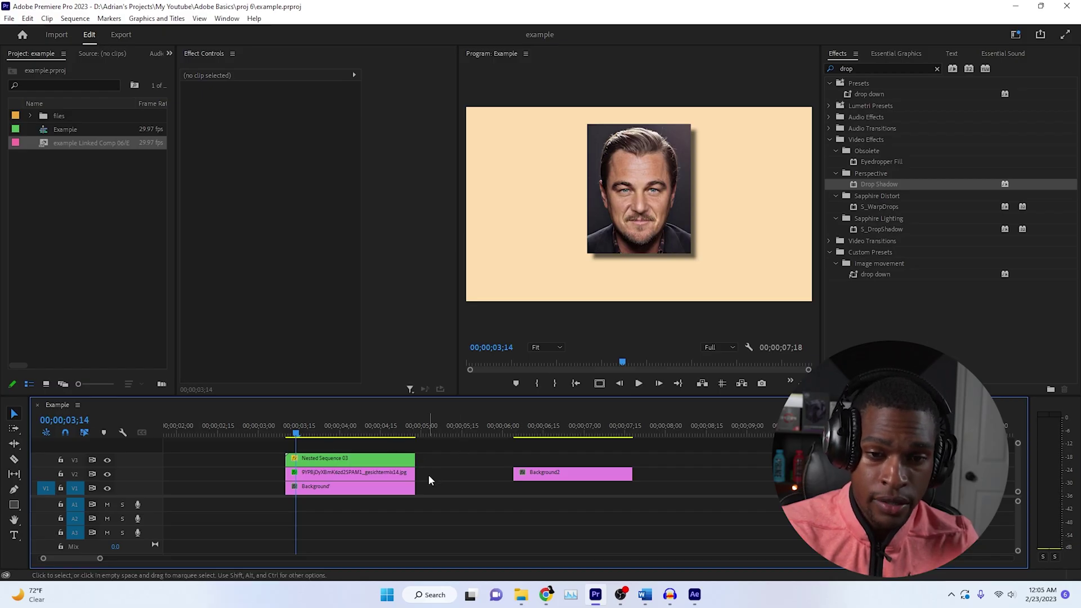
Toggle the Background clip and the portrait image clip off and on in Premiere Pro to inspect each layer.
left_click_drag(429, 474, 335, 475)
left_click(338, 488)
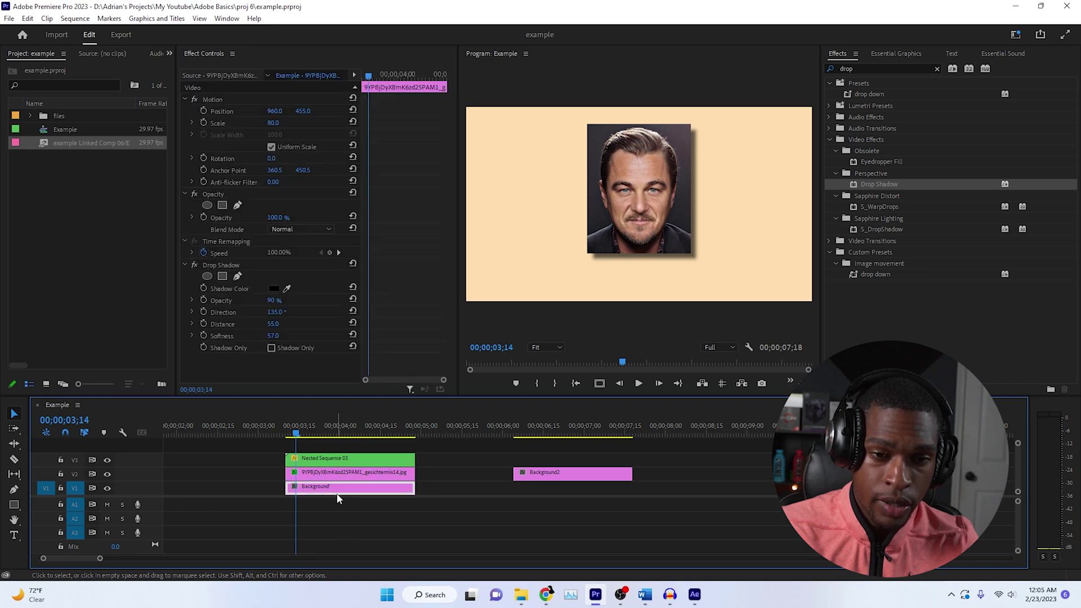
key("shift+e")
key("shift+e")
left_click(338, 475)
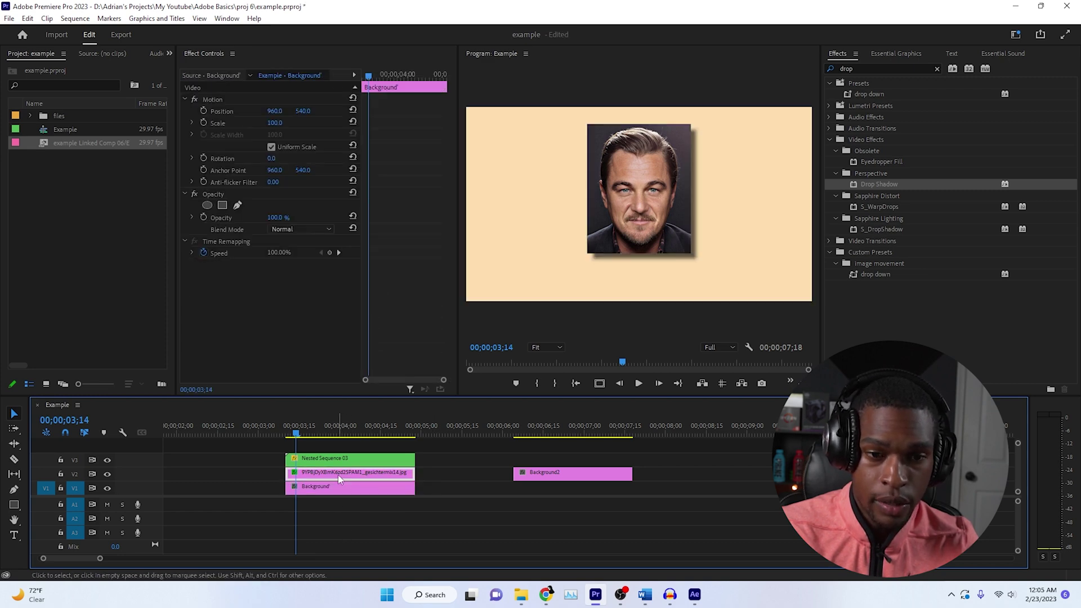
key("shift+e")
key("shift+e")
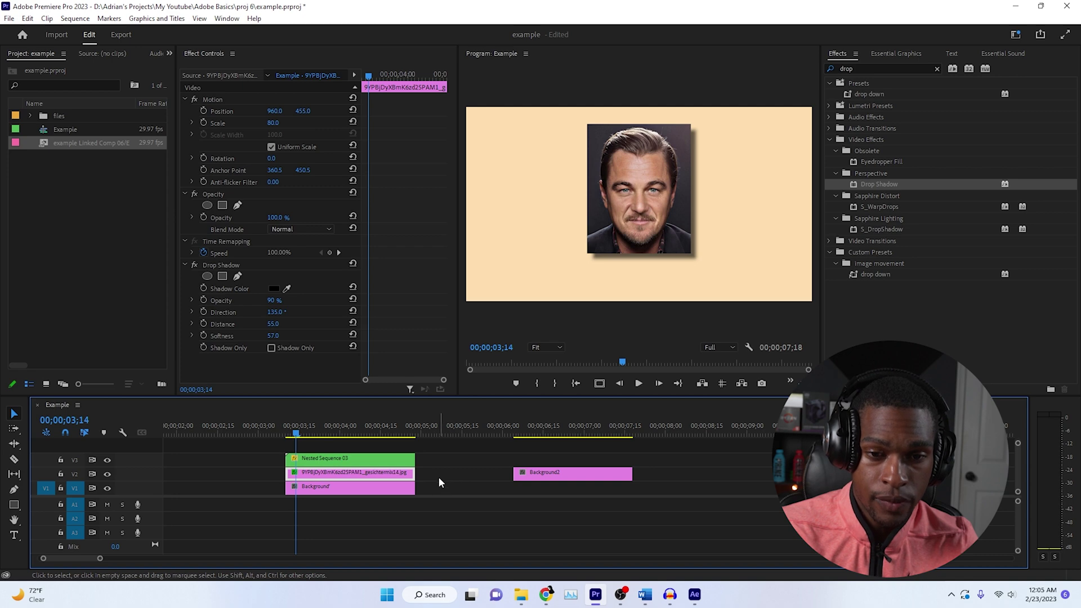
Replace the portrait image and Background clips together with an After Effects composition.
left_click_drag(441, 476, 327, 483)
right_click(335, 486)
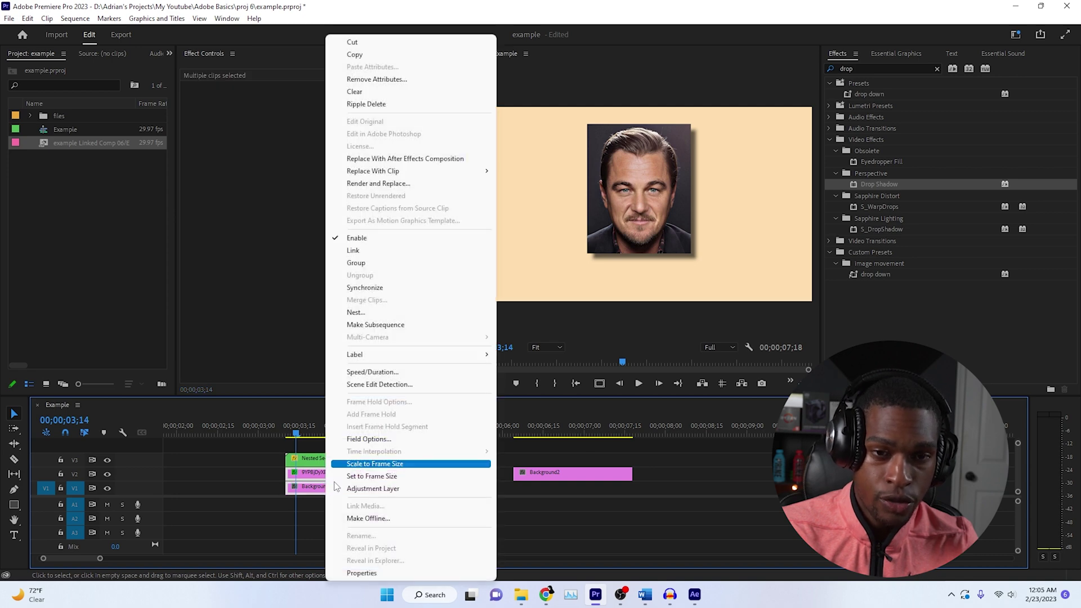
left_click(373, 163)
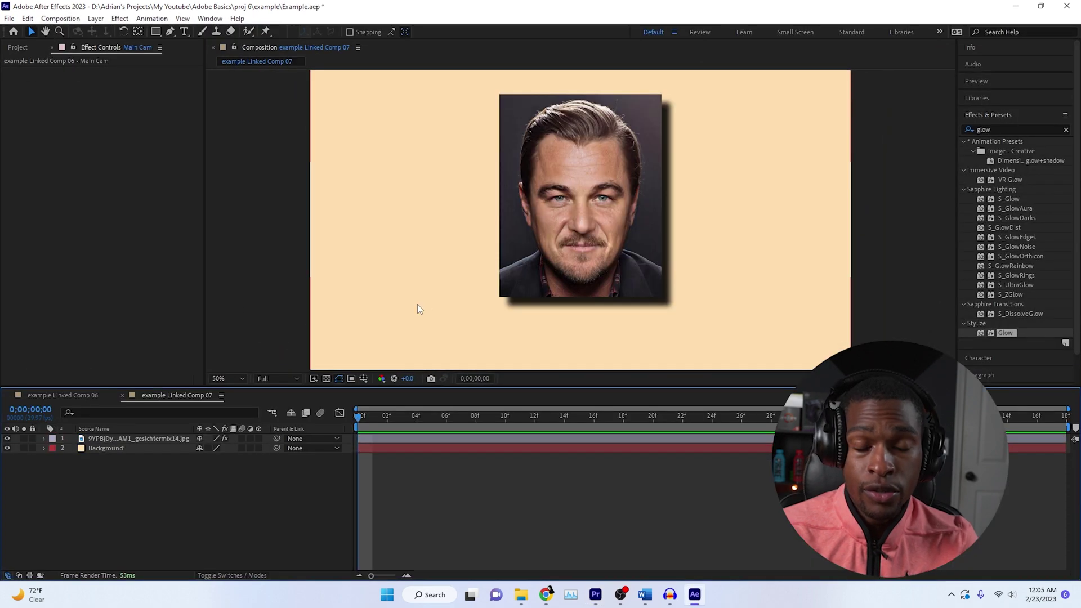
Draw an open, unfilled dark red loop around the man's face with the Pen tool.
left_click(169, 33)
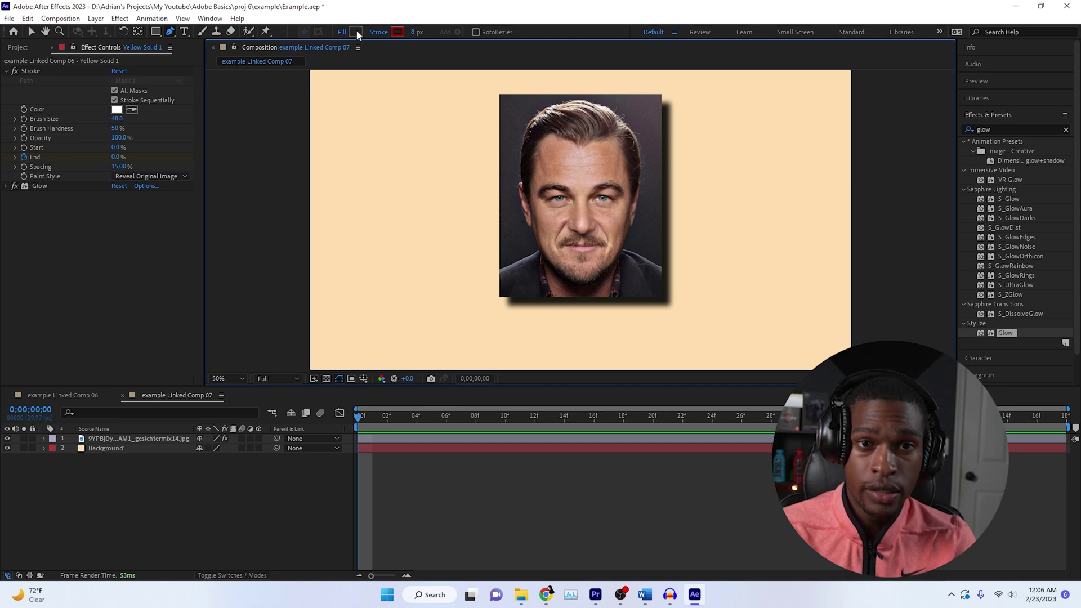
left_click(358, 31, "alt")
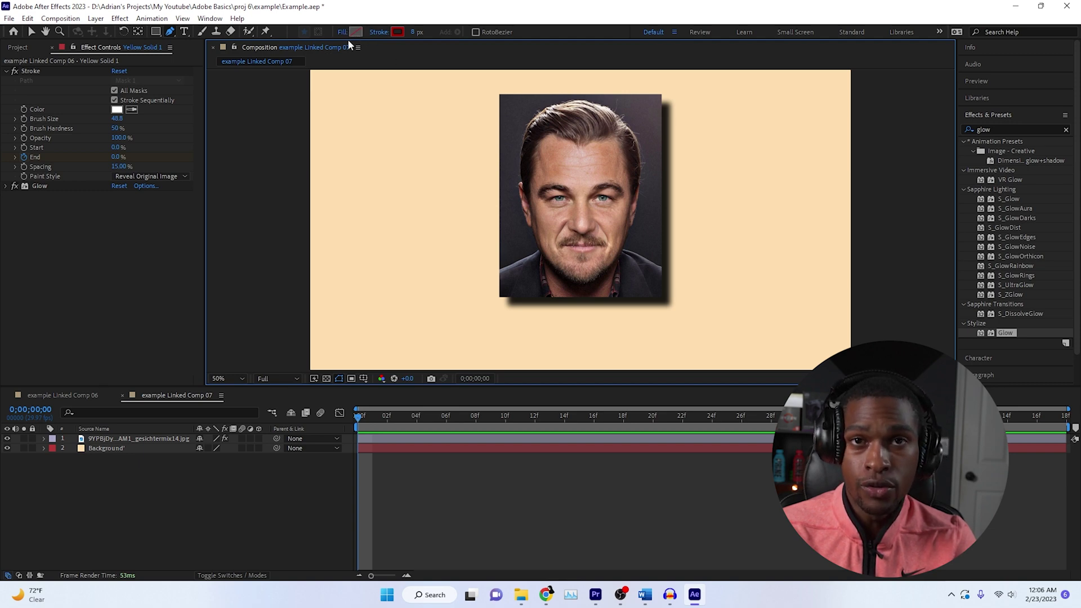
left_click(488, 218)
left_click_drag(651, 301, 659, 241)
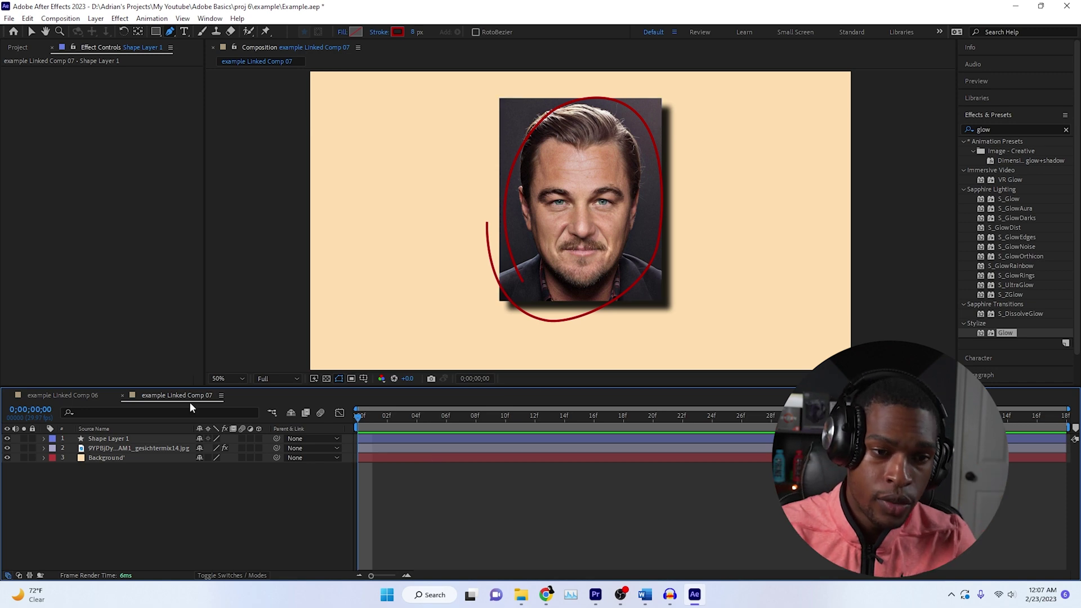
Set the drawn loop's stroke width to 29 and its line cap to Round Cap.
left_click(100, 438)
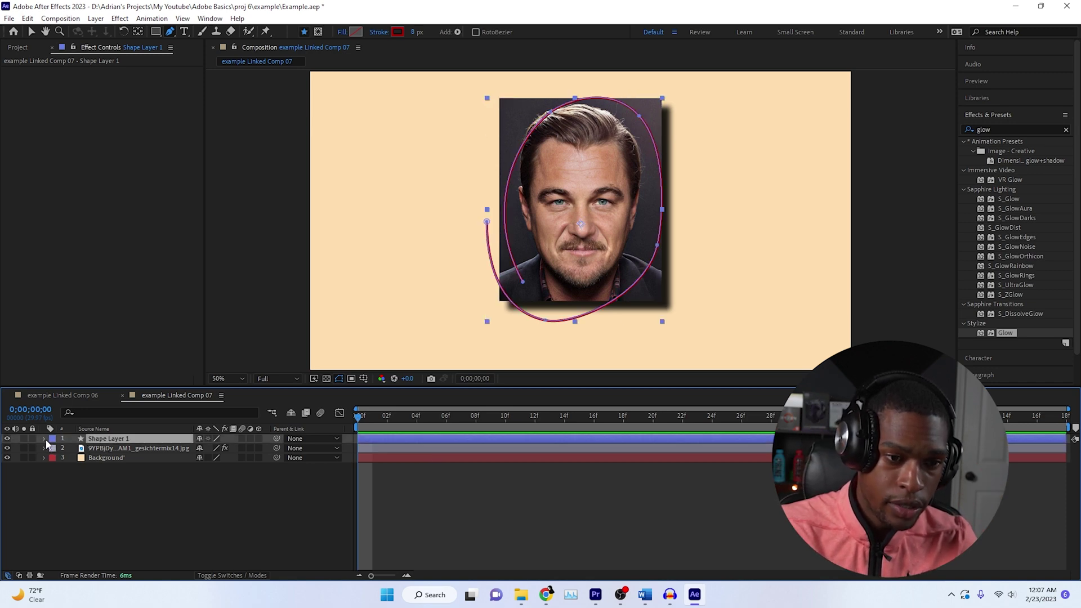
left_click(45, 439)
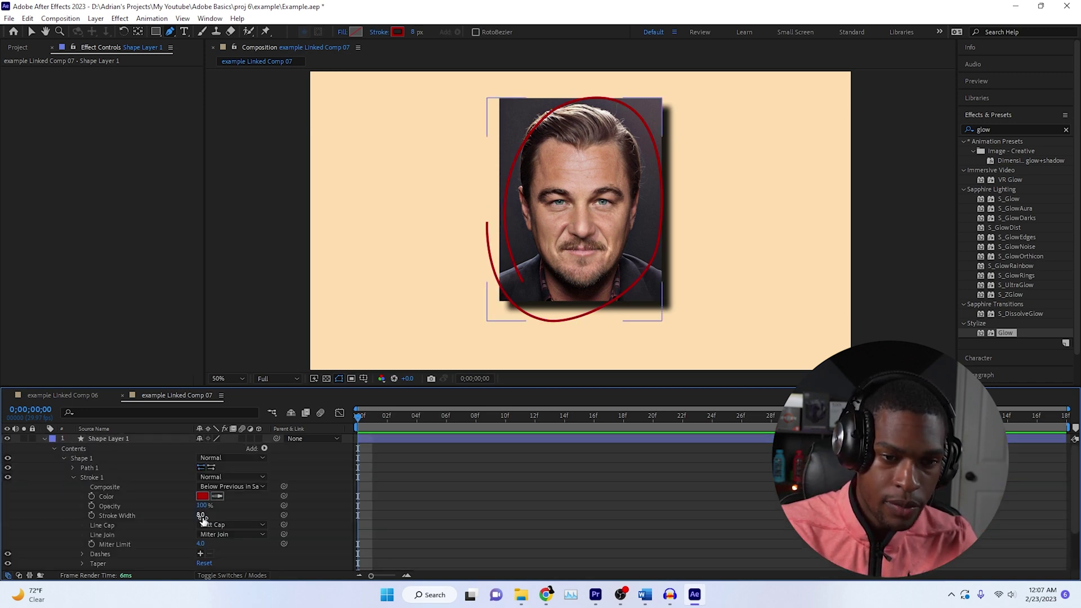
mouse_move(202, 516)
left_mouse_down()
mouse_move(252, 515)
mouse_move(214, 519)
left_mouse_up()
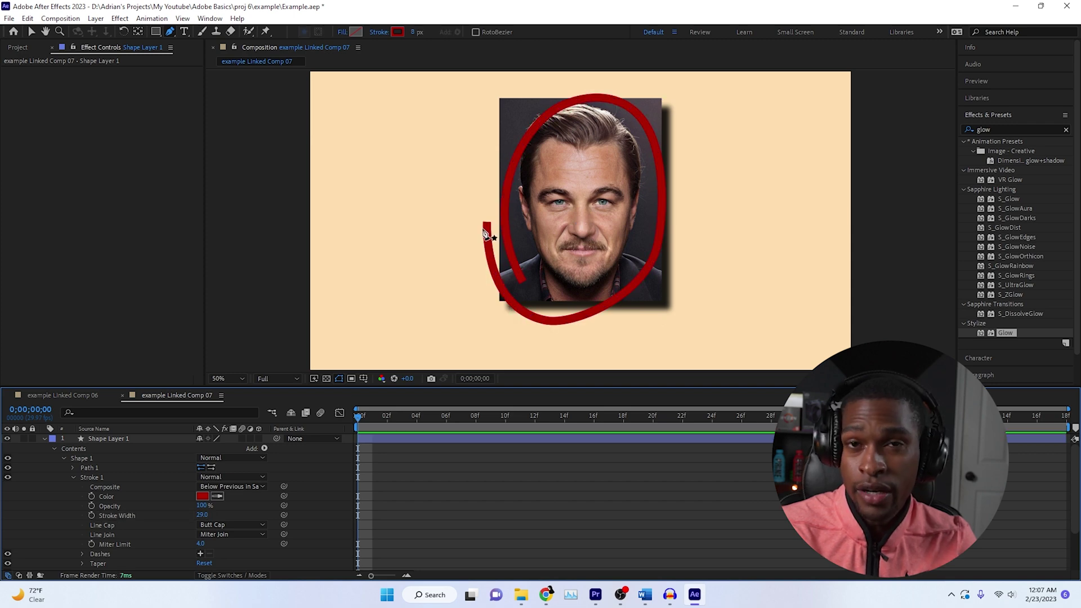
left_click(207, 548)
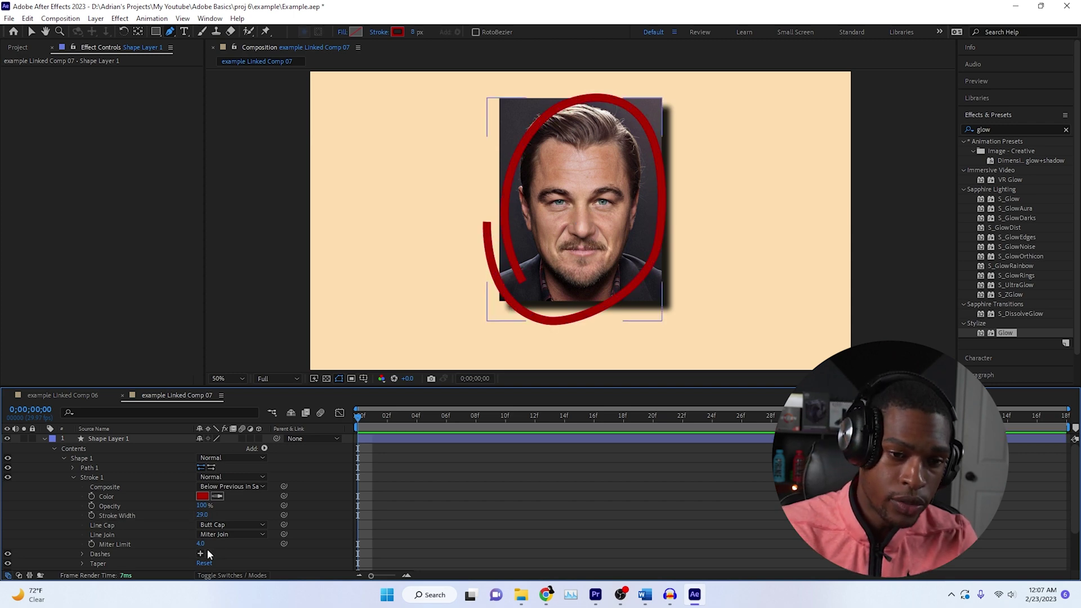
left_click(223, 525)
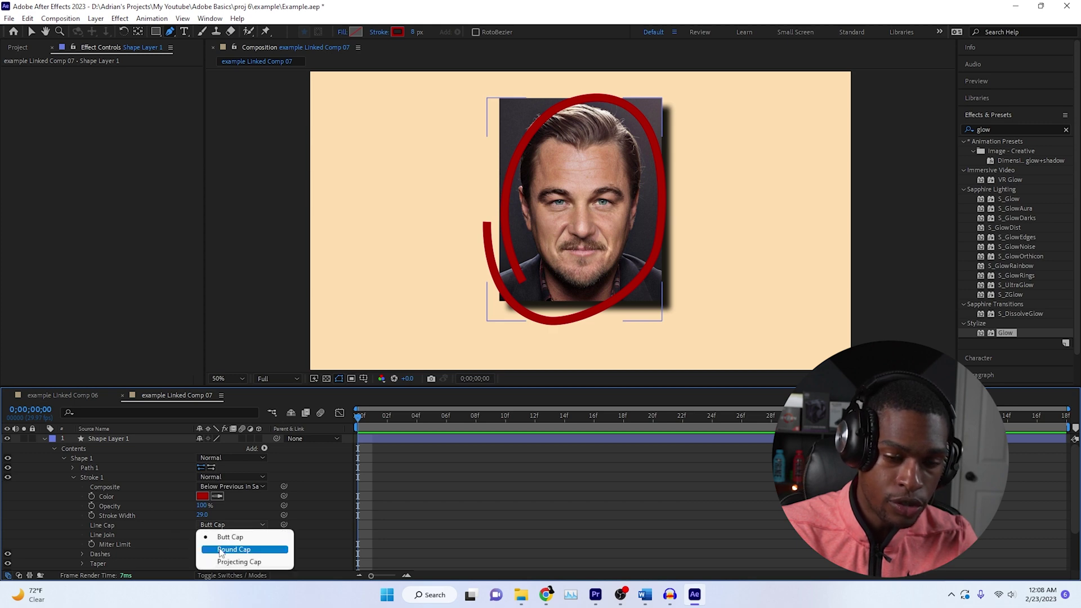
left_click(231, 549)
key("F2")
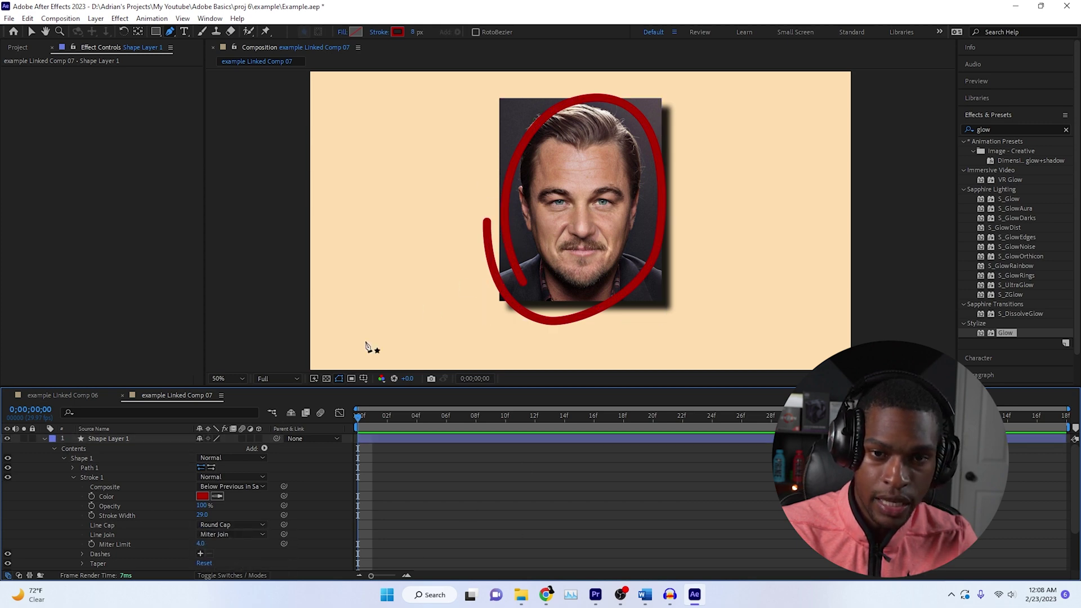
Set the loop's stroke width to 15 and preview the composition.
left_click(200, 515)
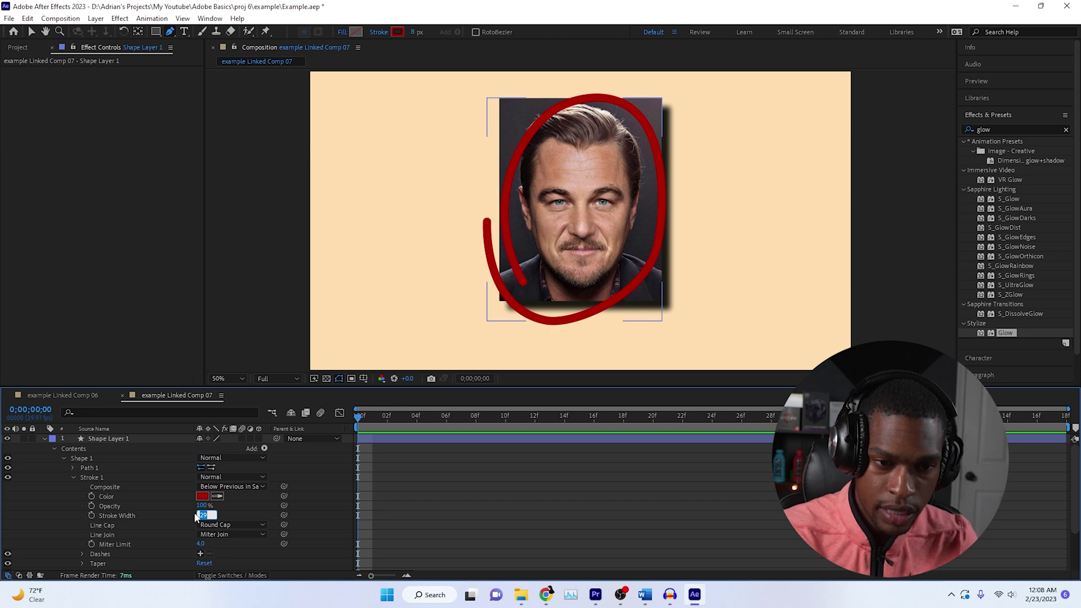
key("Return")
left_click(313, 501)
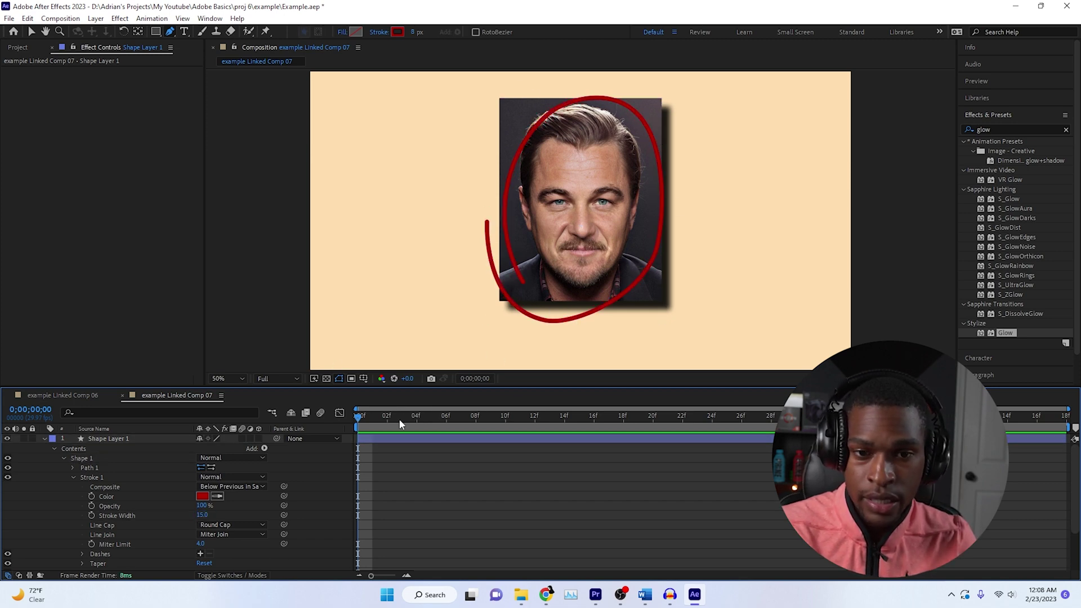
key("space")
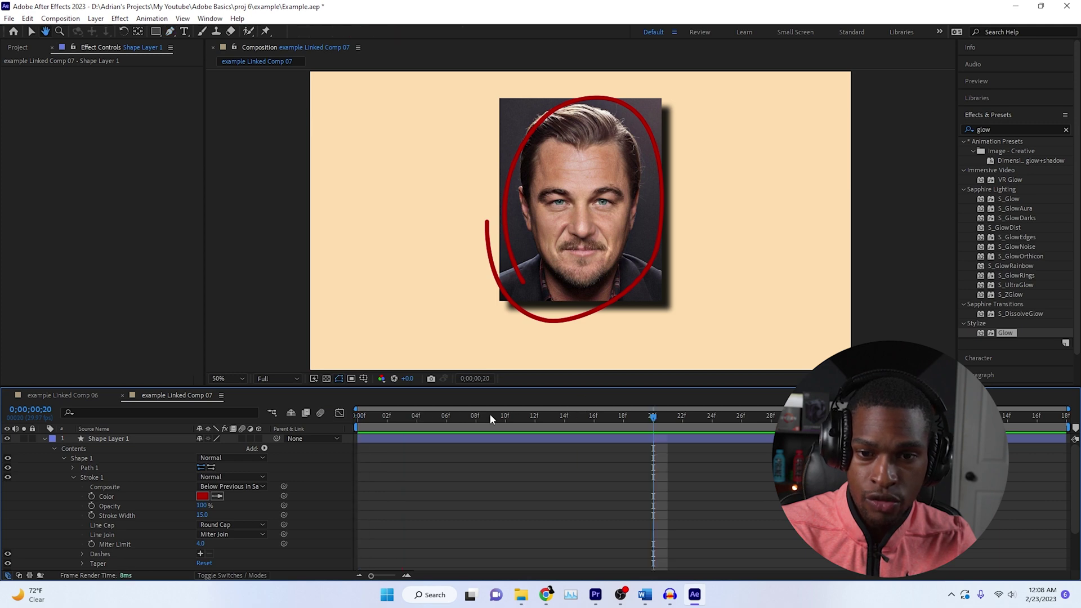
Return the playhead to the composition's start and add Trim Paths to Shape Layer 1.
left_click_drag(368, 416, 312, 421)
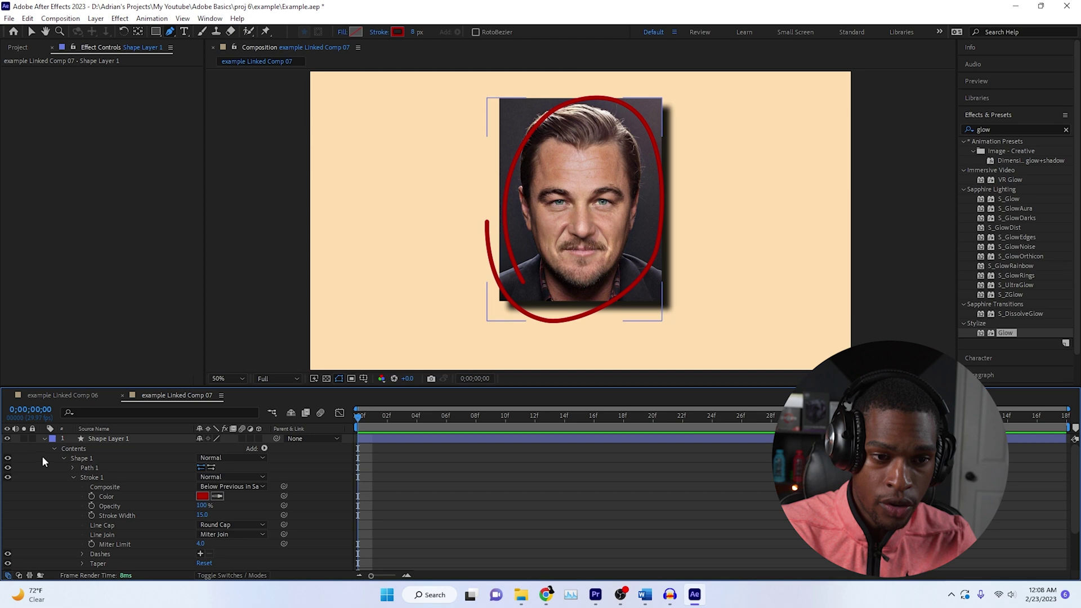
left_click(54, 449)
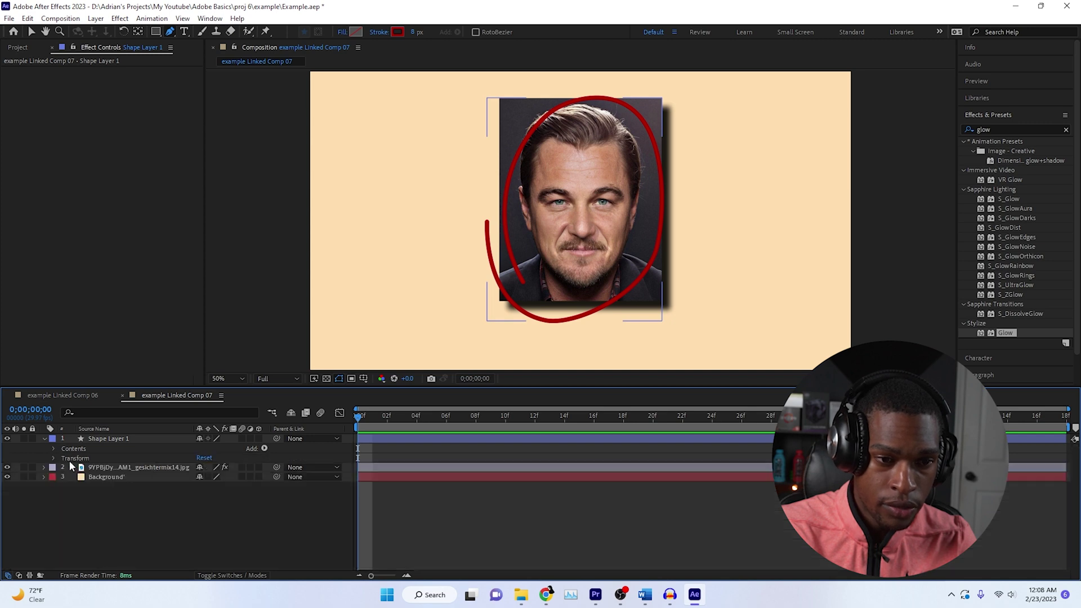
left_click(264, 449)
left_click(299, 387)
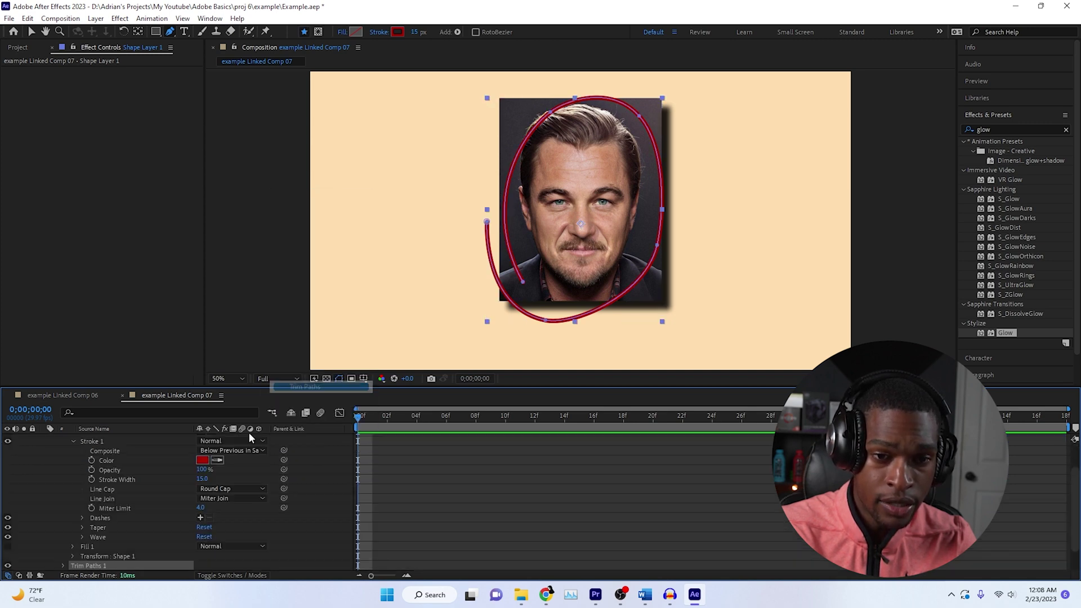
Set the Trim Paths End value to 0% and keyframe it at the composition's start.
scroll(138, 511, "down", 2)
left_click(63, 537)
scroll(164, 492, "down", 2)
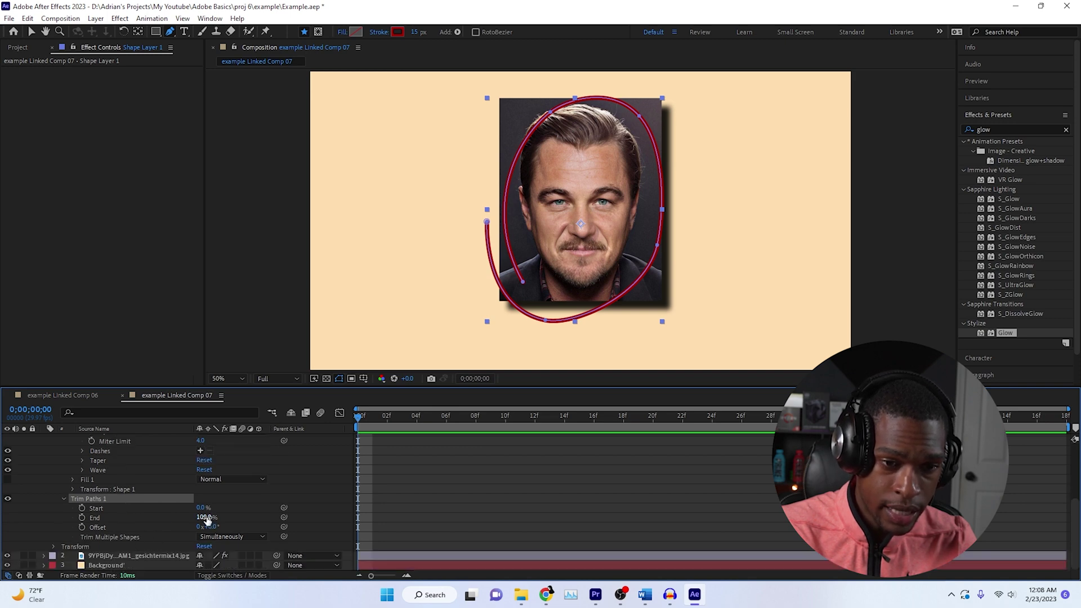
left_click_drag(207, 520, 67, 523)
left_click(83, 518)
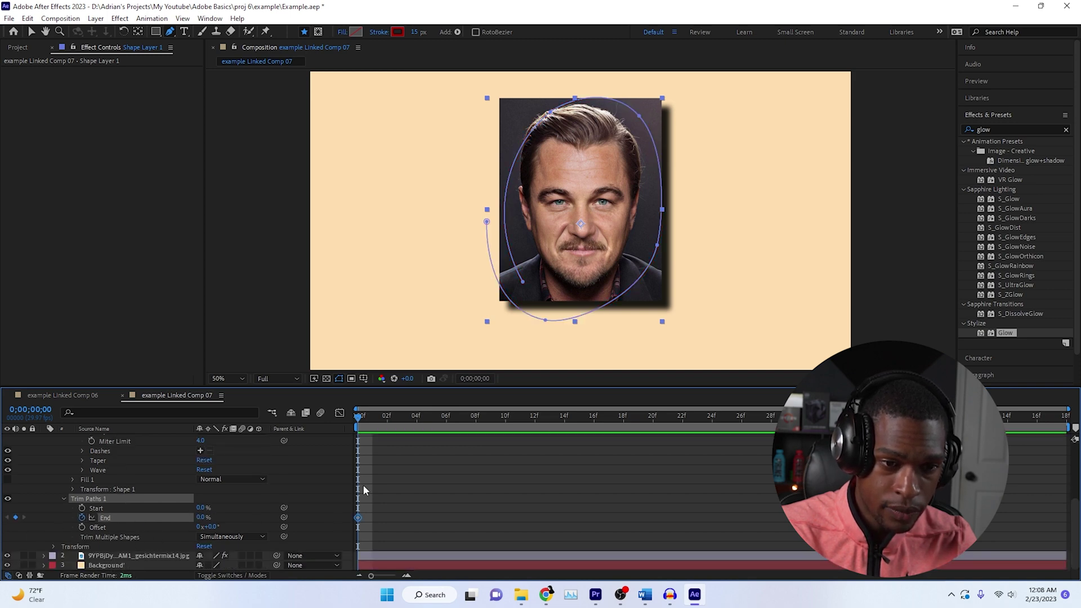
Keyframe the Trim Paths End value at 100% at 0;00;00;20.
key("shift+Page_Down")
key("shift+Page_Down")
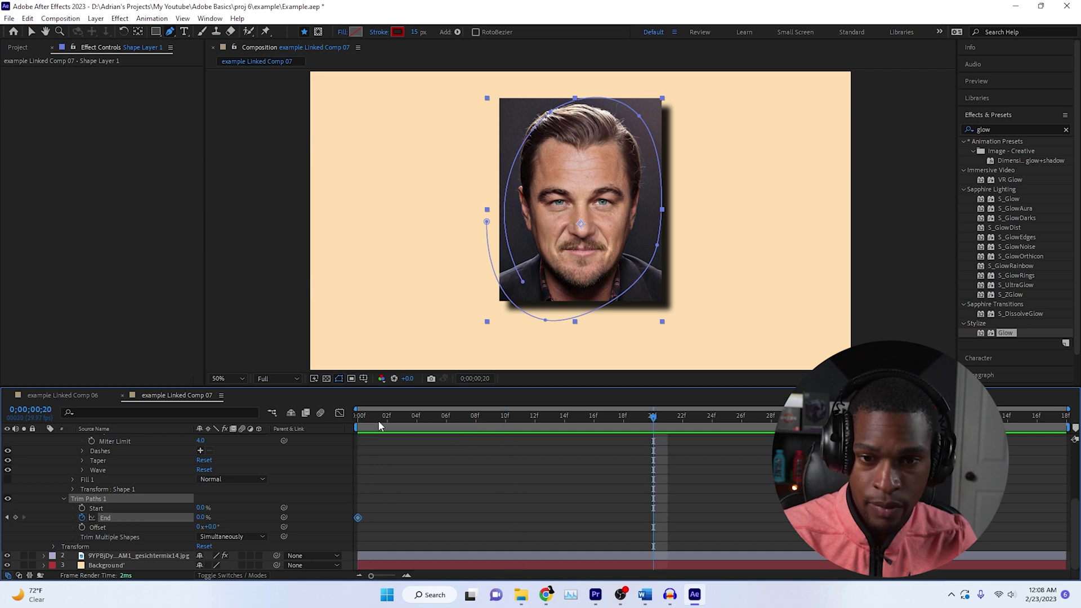
left_click(206, 517)
type("100")
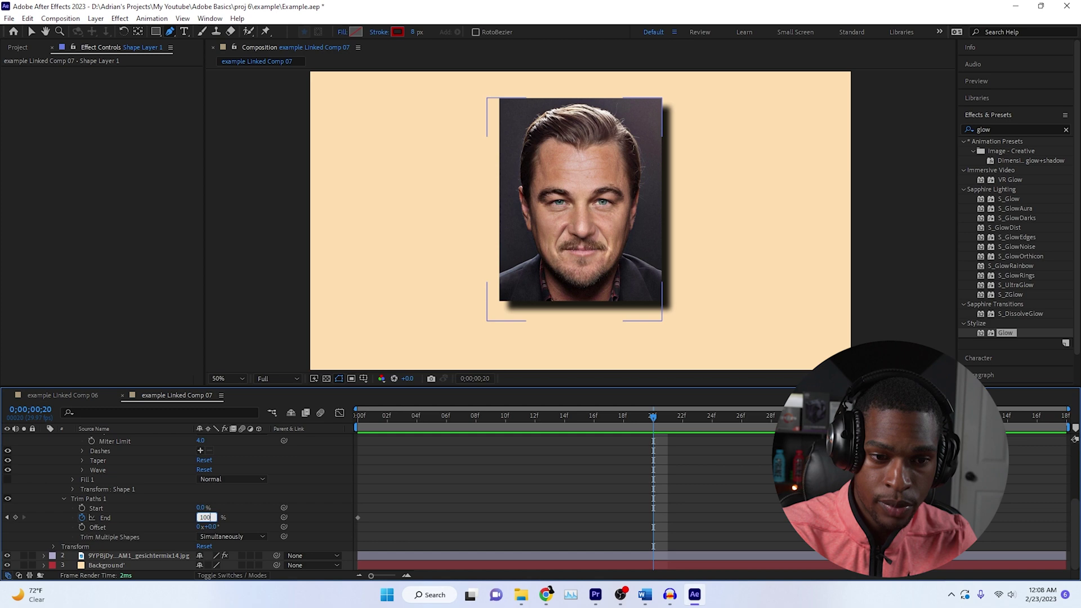
key("Return")
Preview the loop's draw-on animation from the start and apply Easy Ease to the Trim Paths End keyframes.
key("Home")
key("space")
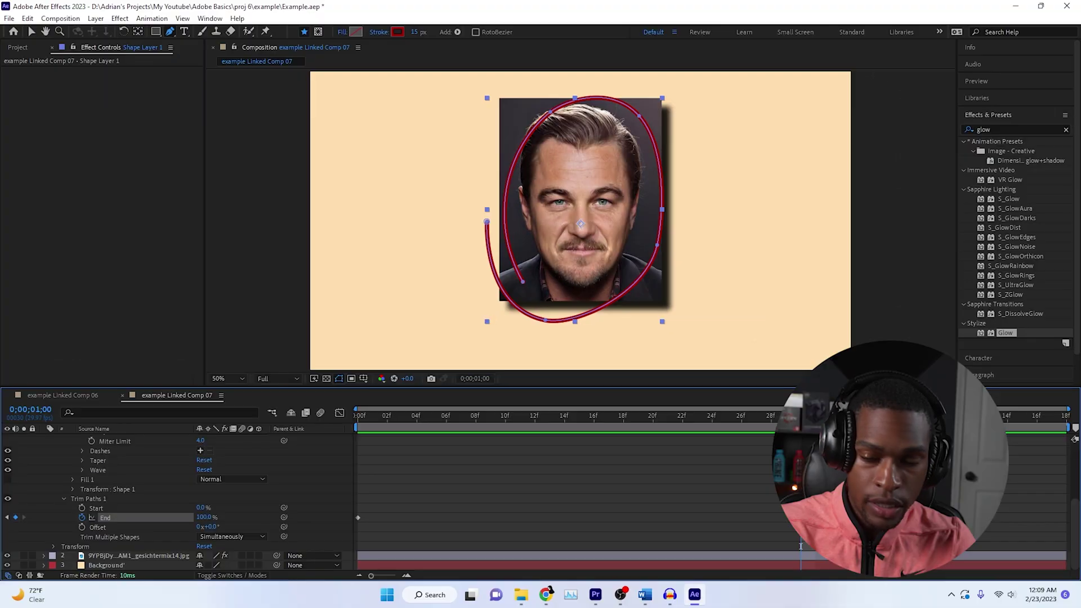
key("F9")
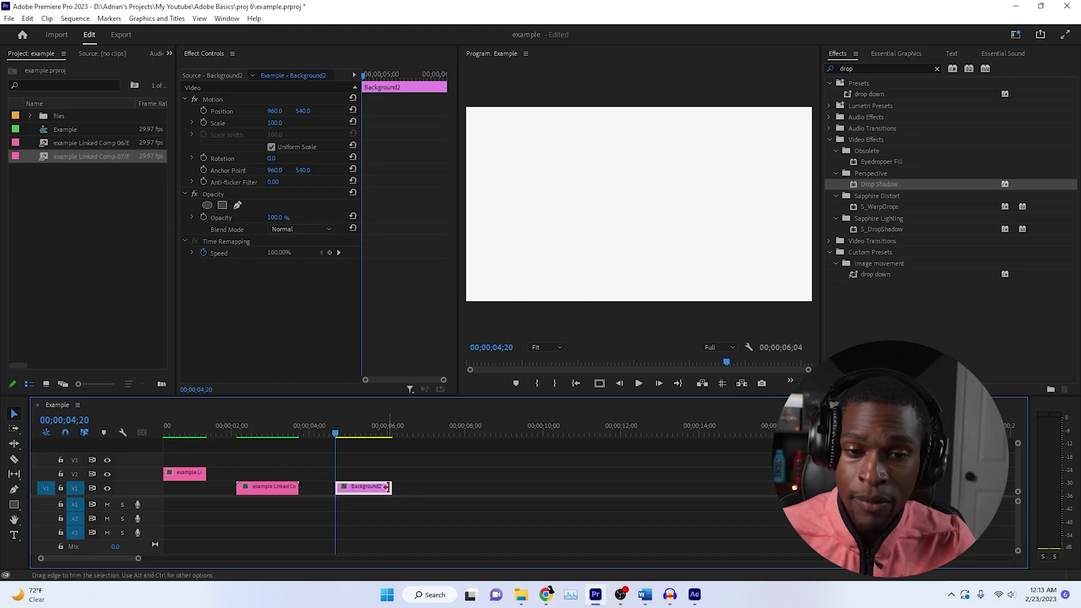
right_click(100, 216)
mouse_move(146, 269)
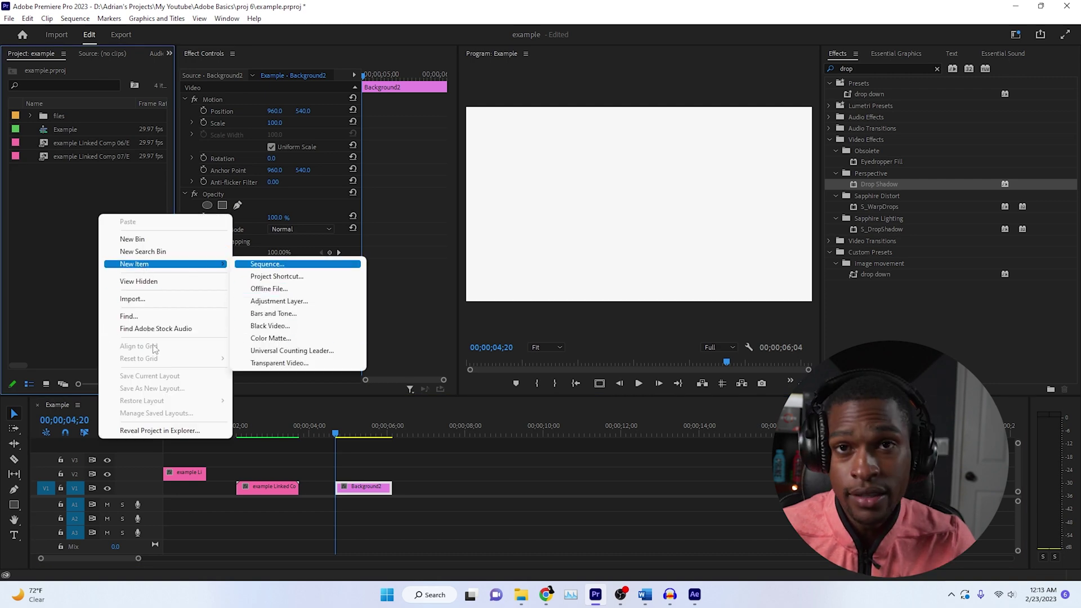
left_click(392, 470)
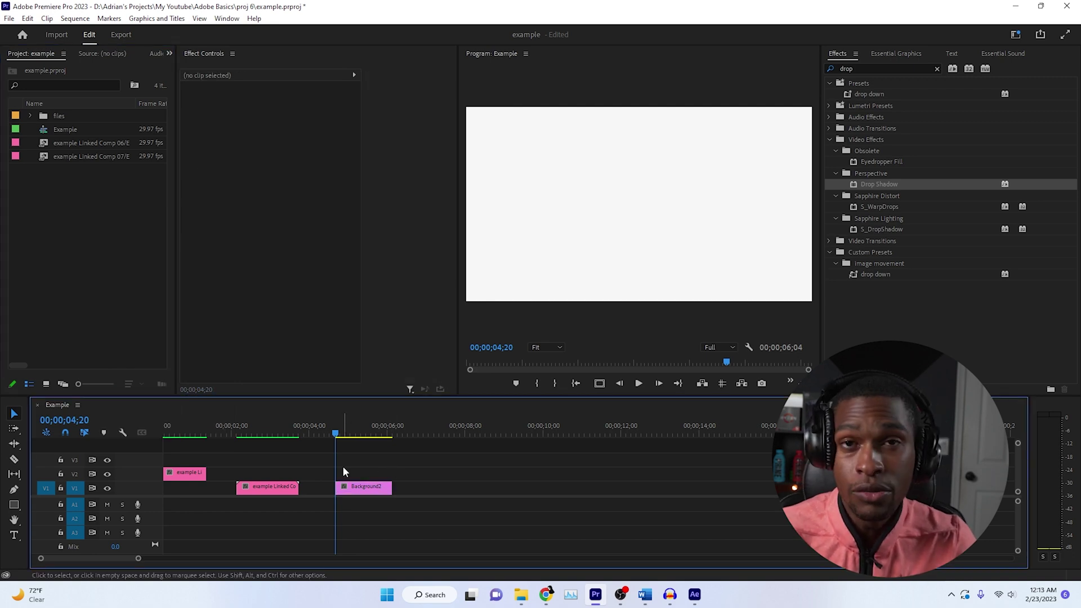
Replace the Background2 clip in the Premiere Pro timeline with an After Effects composition.
right_click(356, 488)
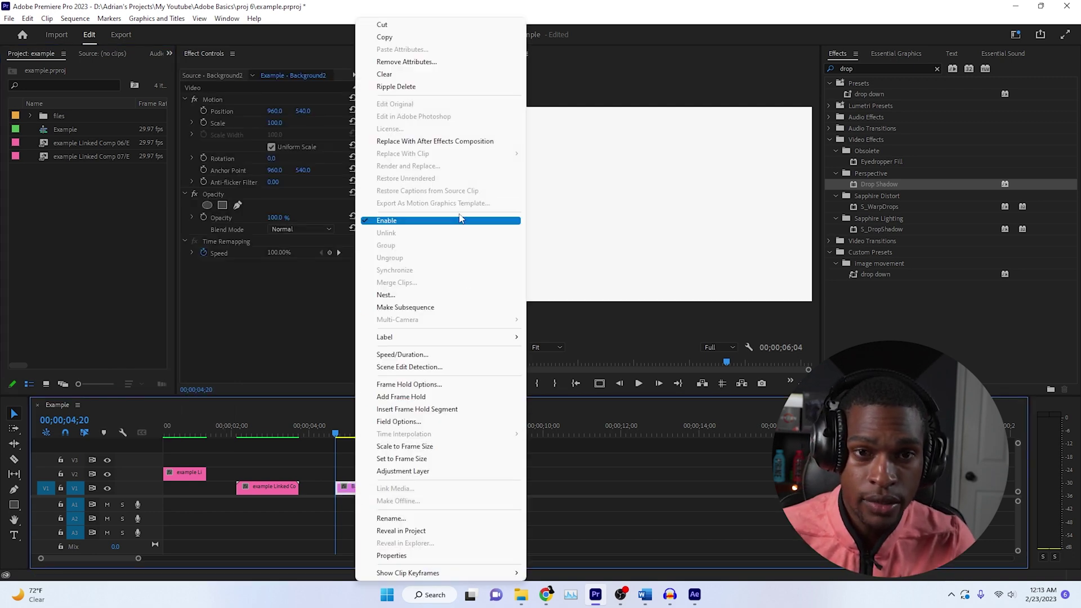
left_click(456, 142)
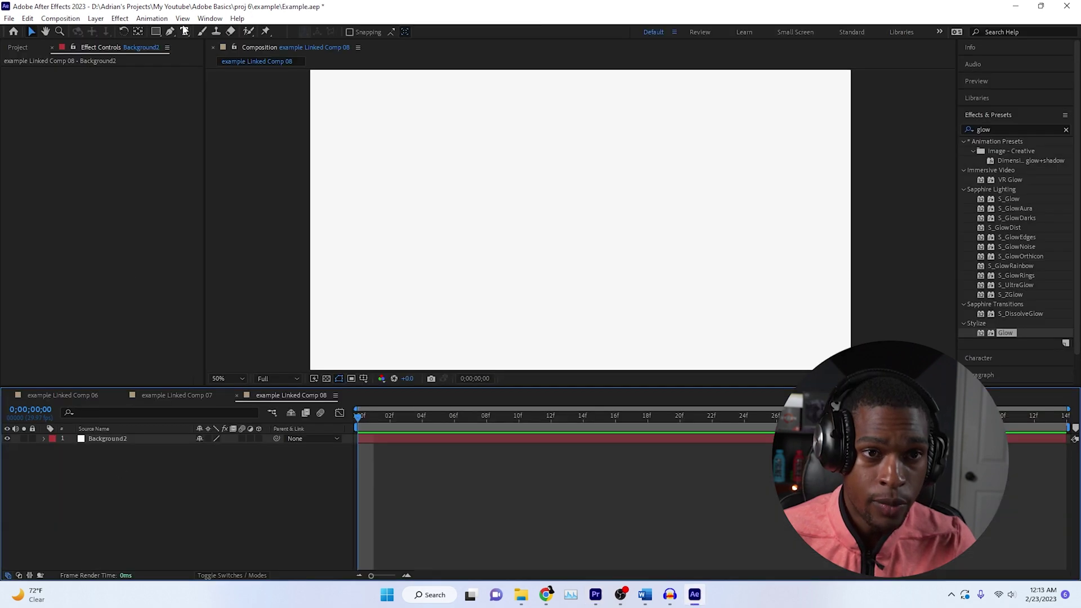
Add a text layer over the white background reading "This Is" followed by the presenter's first name.
left_click(184, 31)
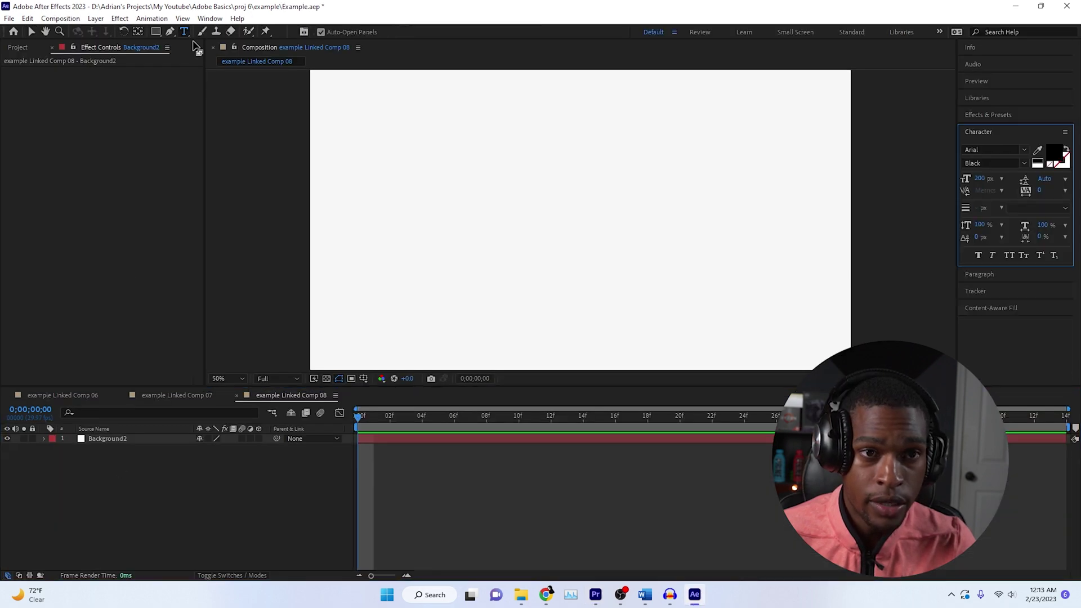
left_click(485, 215)
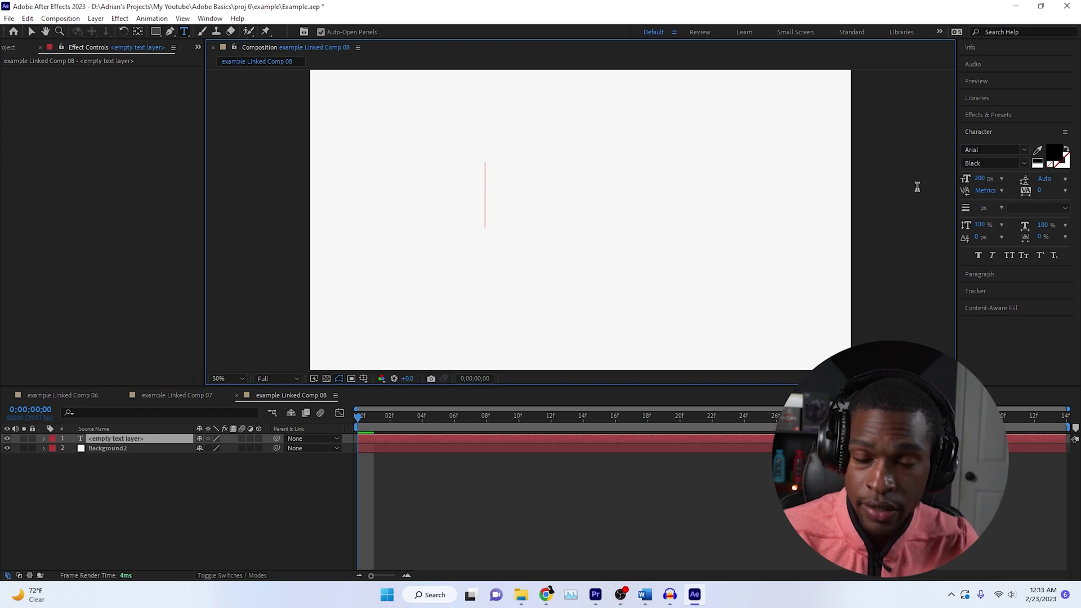
type("This Is")
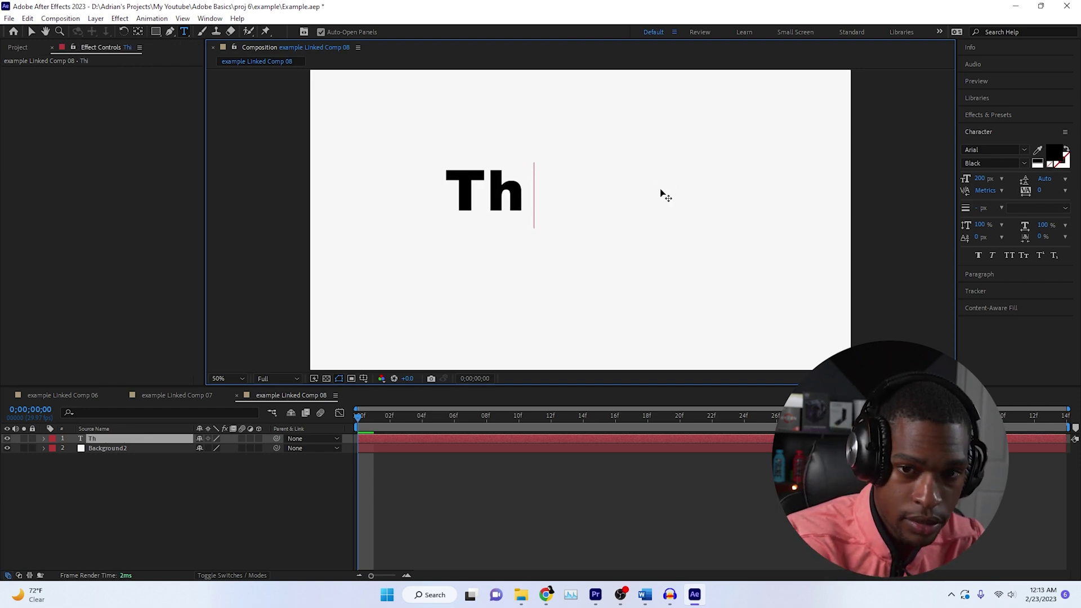
type(" Adrai")
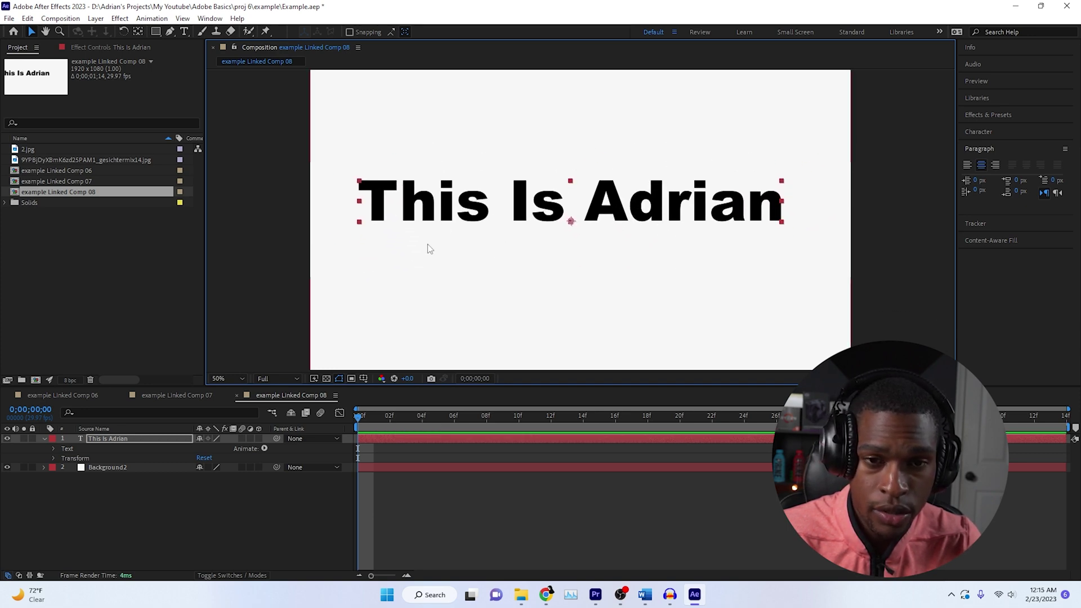
Add the expression value,[960,540] to the text layer's Position property.
left_click(53, 458)
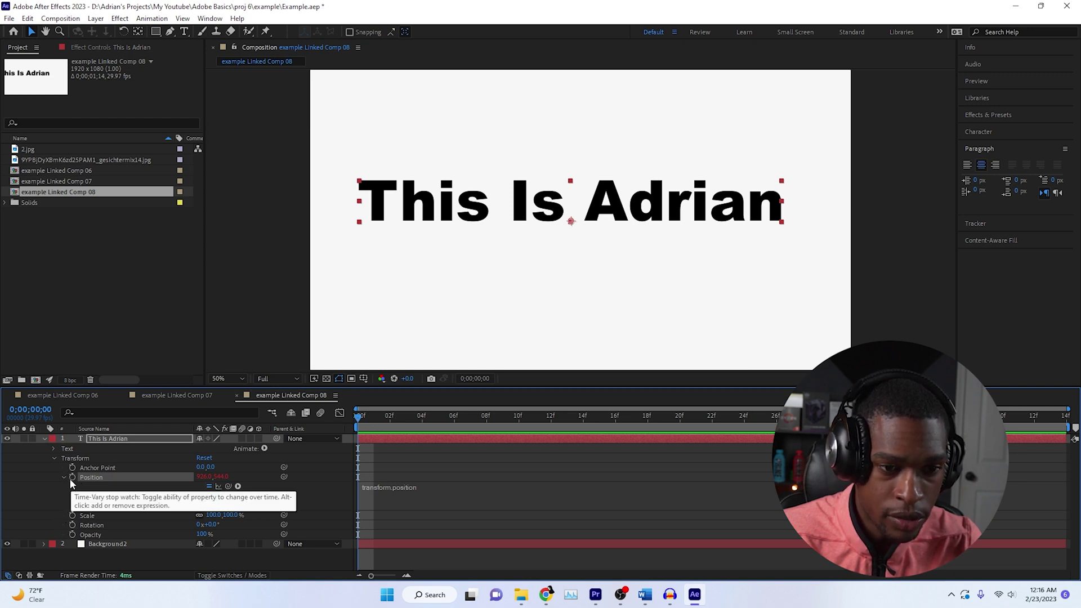
left_click(72, 478, "alt")
left_click(72, 477, "alt")
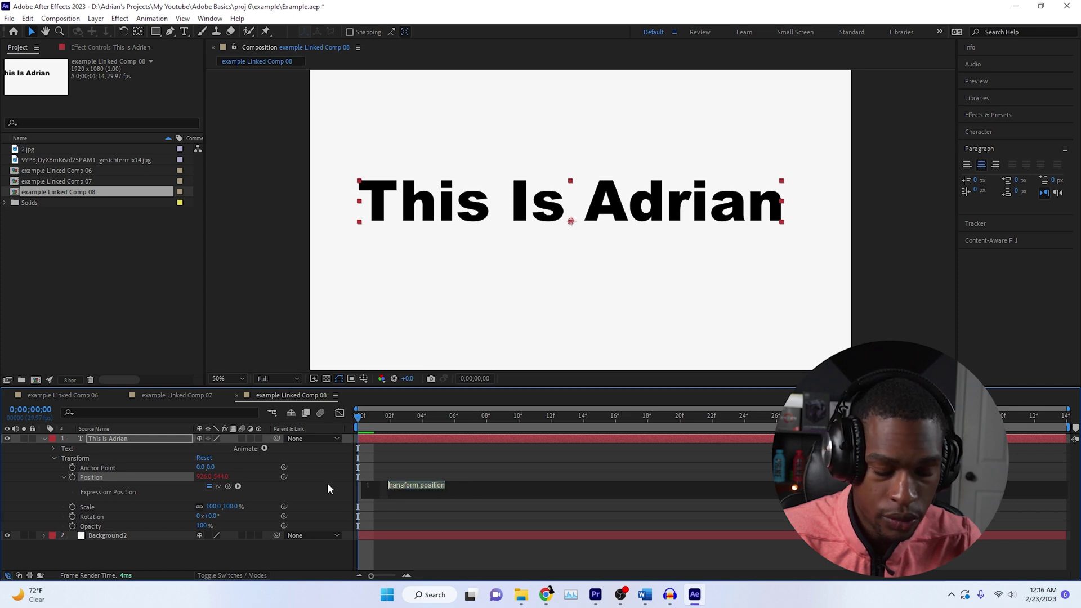
type("value,[")
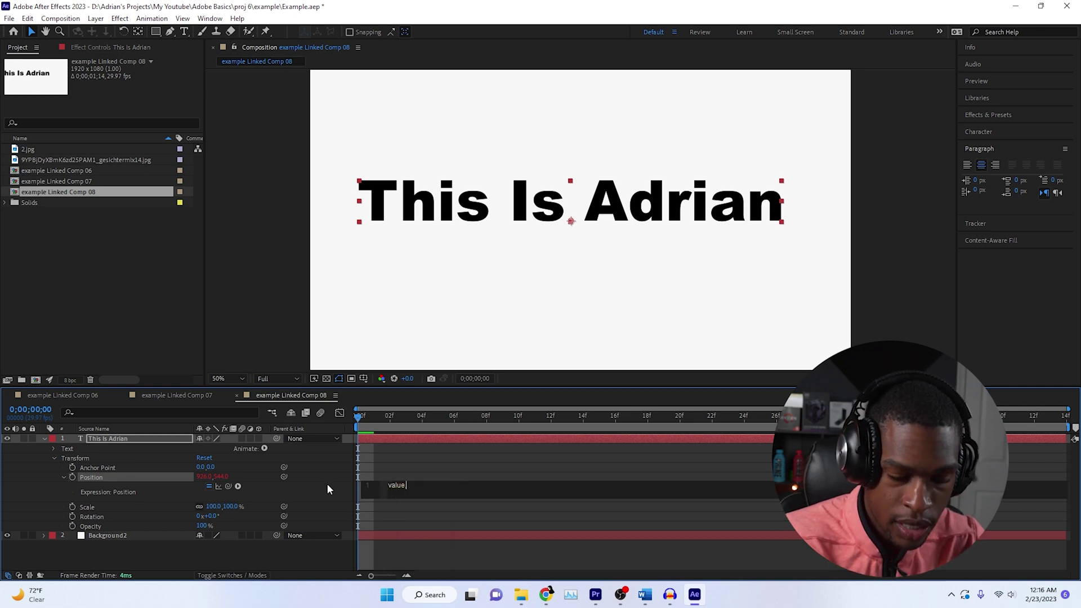
type("960,540")
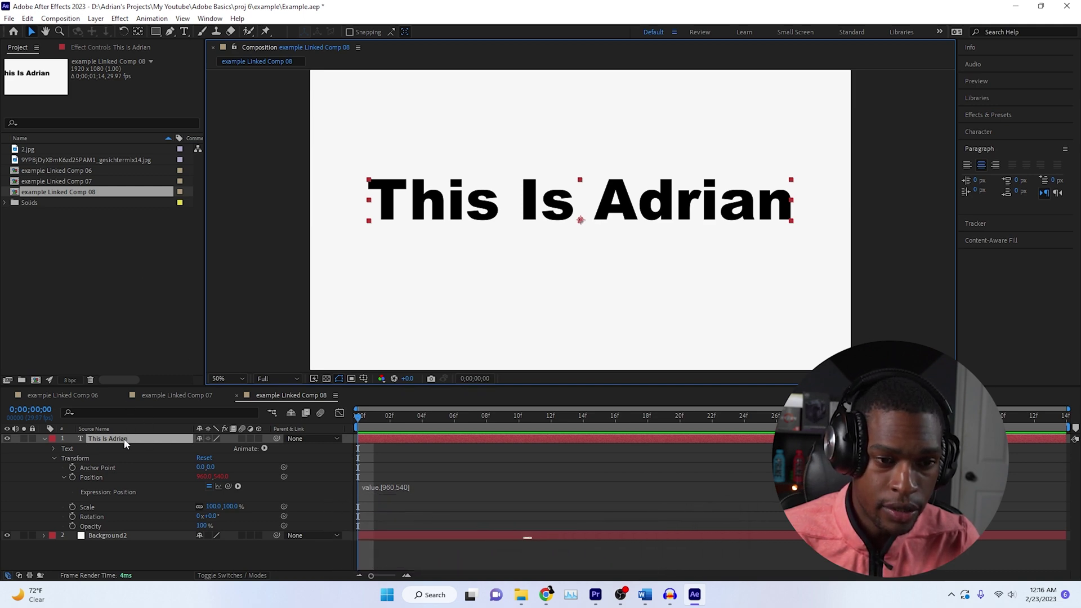
Move the text layer's anchor point to the middle of its text with the Pan Behind tool.
left_click(138, 32)
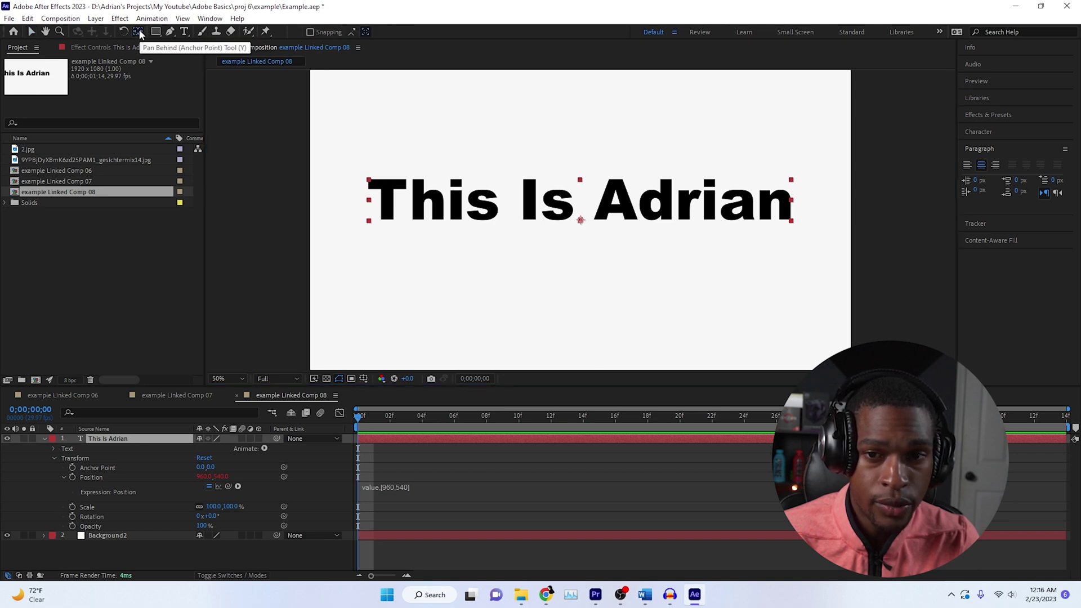
left_click_drag(624, 245, 622, 226)
left_click(358, 418)
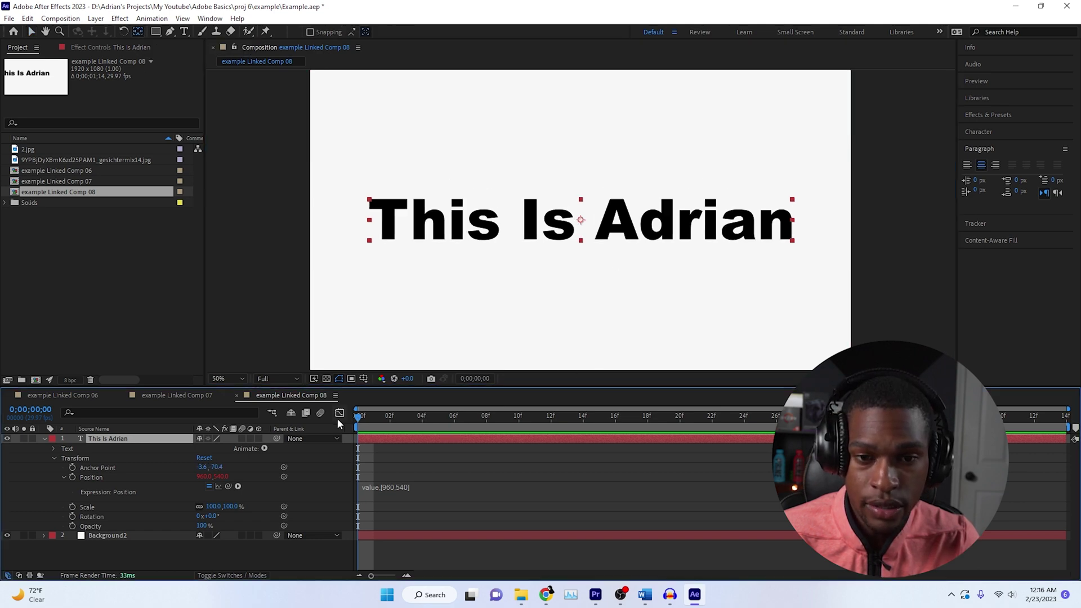
Try to move the text off centre with the Selection tool, collapse the layer's properties and preview the composition.
left_click(604, 231)
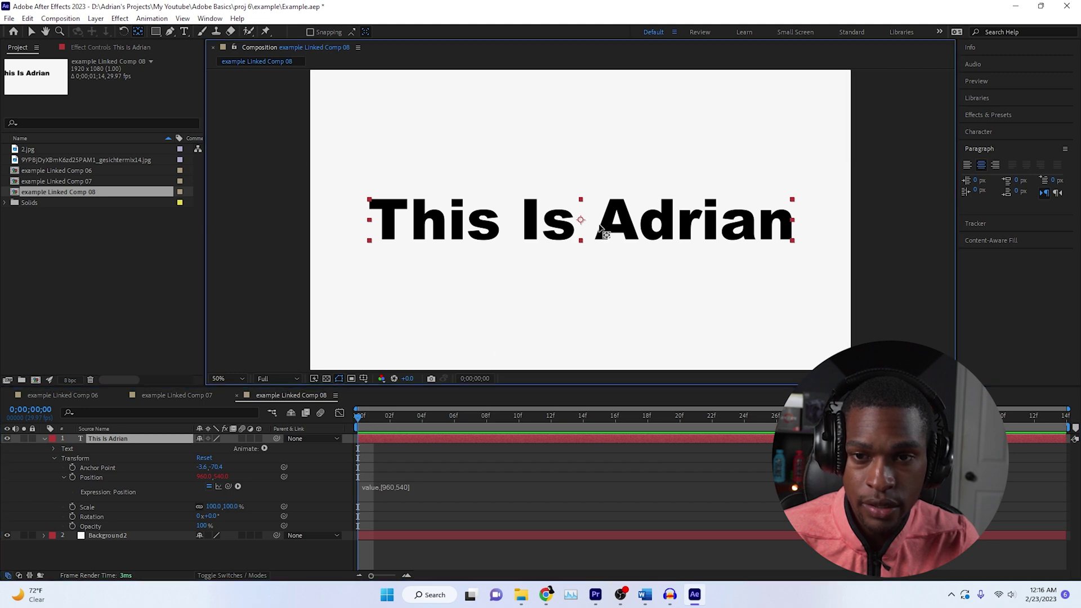
key("v")
left_click_drag(620, 234, 576, 223)
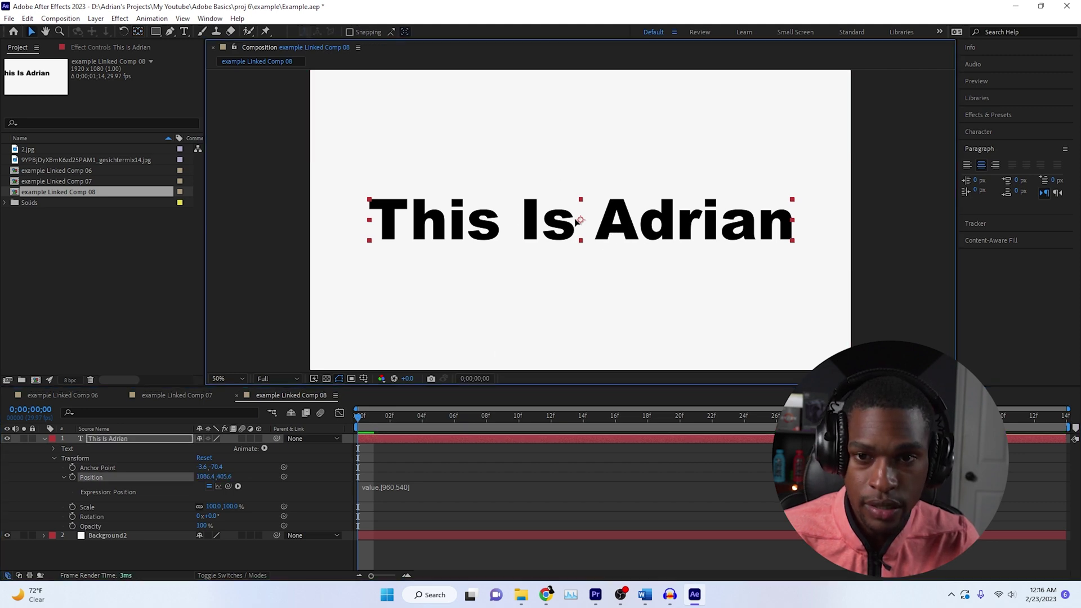
key("u")
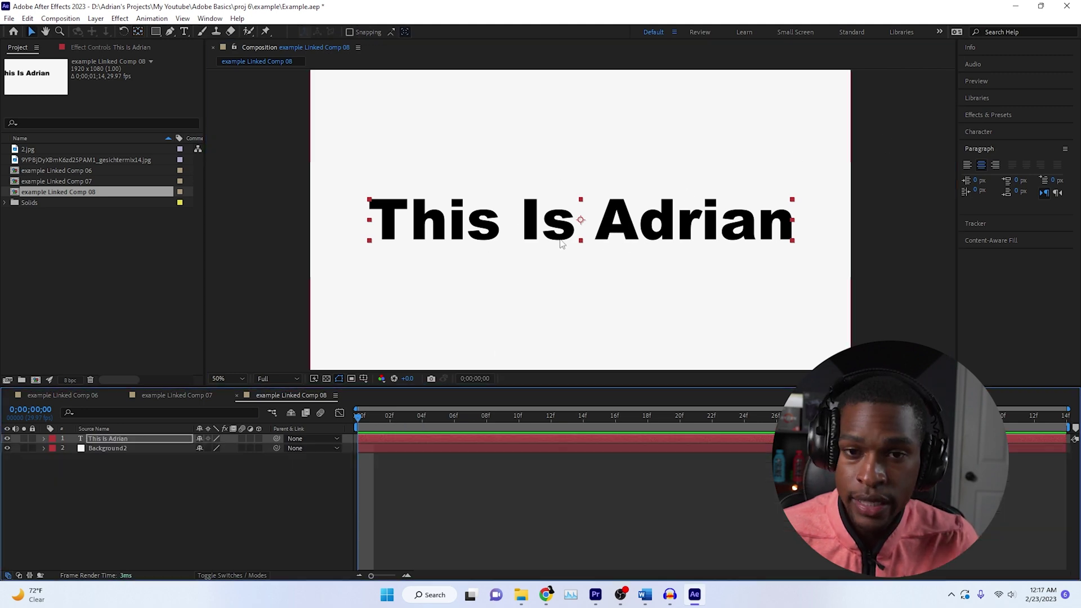
key("space")
key("v")
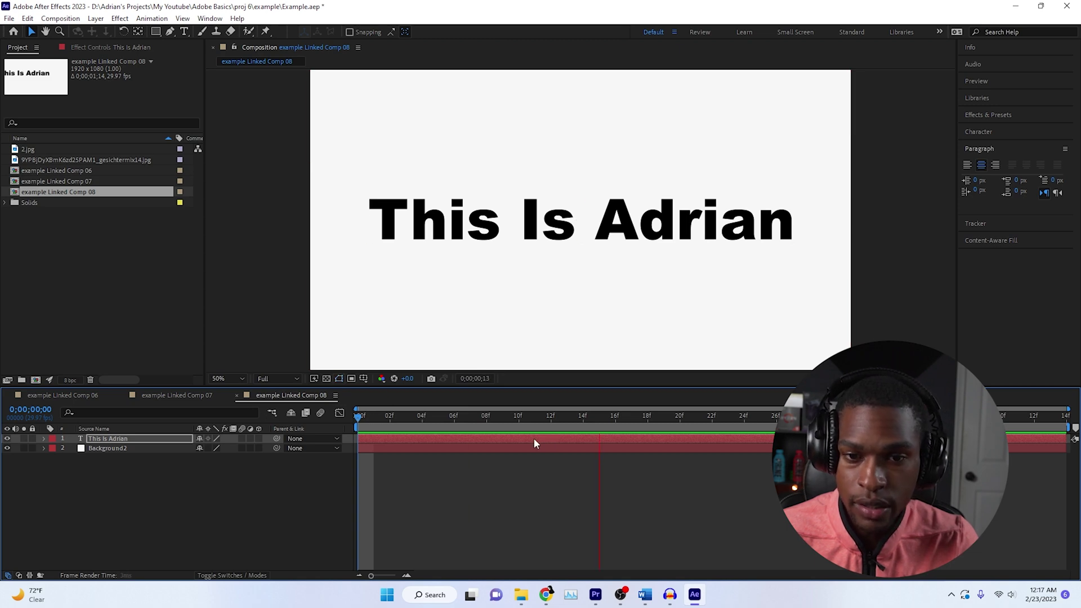
Search the effects and presets for "type" and apply the Typewriter preset to the text layer.
left_click(988, 115)
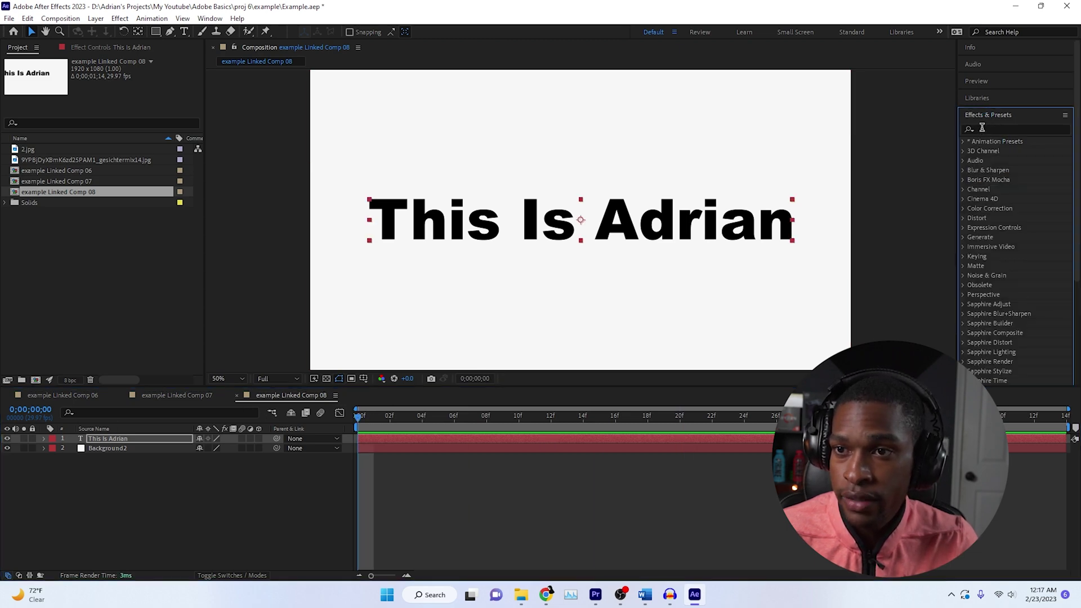
left_click(980, 131)
type("ype")
left_click_drag(1023, 199, 157, 439)
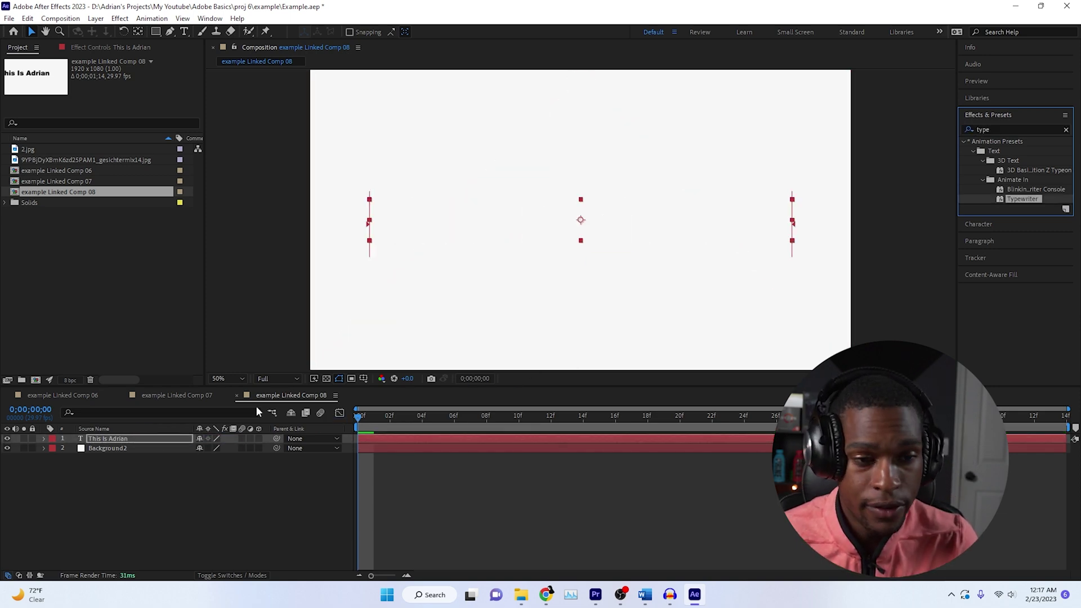
Expand the text layer's Animator 1 and scrub the typewriter animation to 0;00;01;03.
left_click(44, 438)
left_click(63, 487)
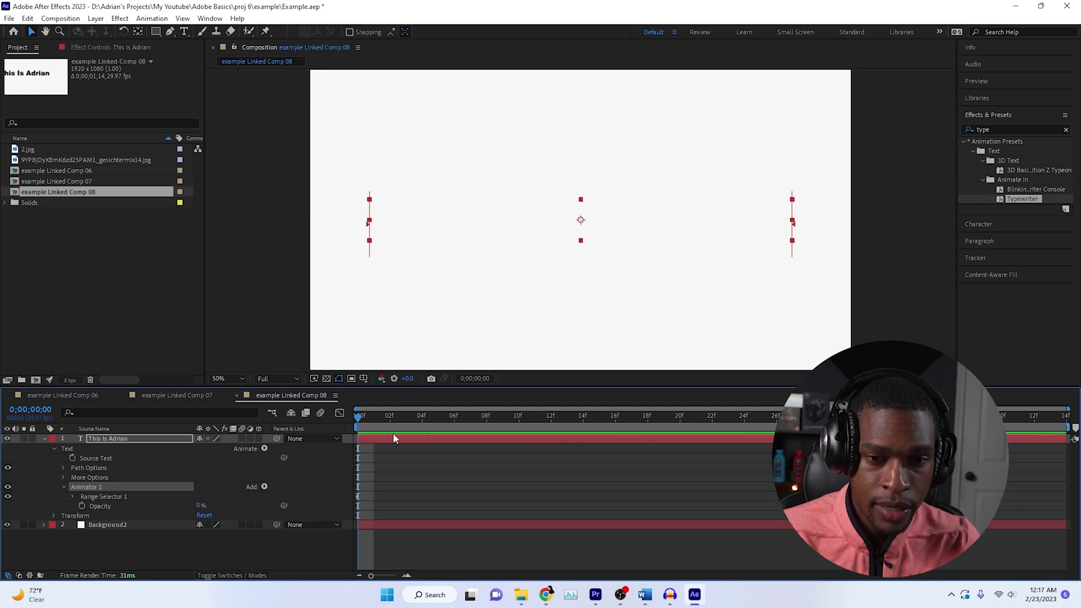
mouse_move(365, 418)
left_mouse_down()
mouse_move(1058, 440)
mouse_move(1051, 429)
mouse_move(346, 427)
mouse_move(417, 431)
left_mouse_up()
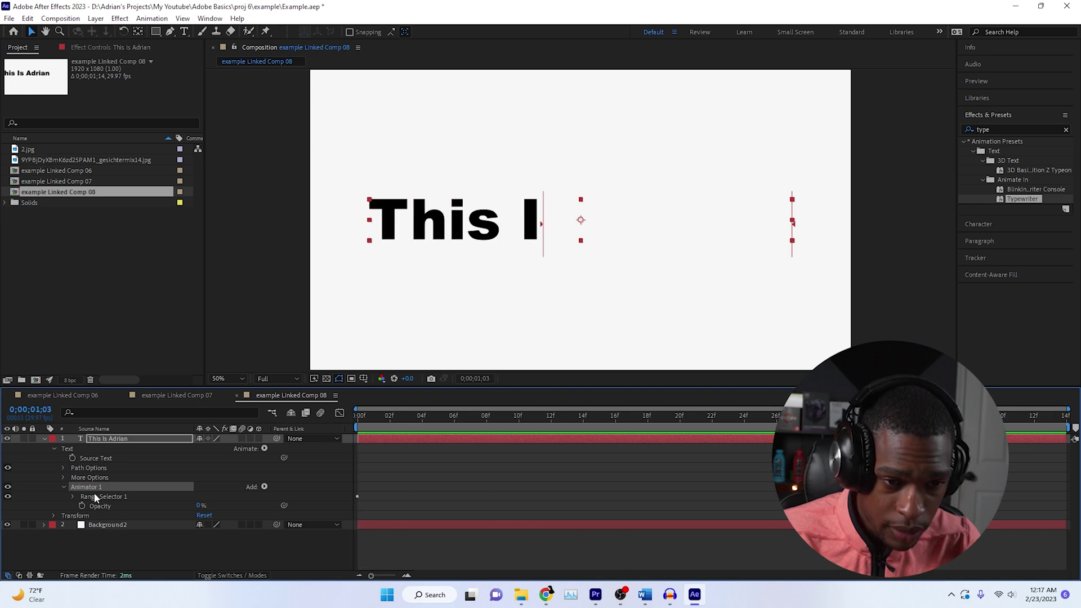
Remove the Start keyframes of Range Selector 1 and keyframe Start at 0% at the composition's beginning.
left_click(72, 496)
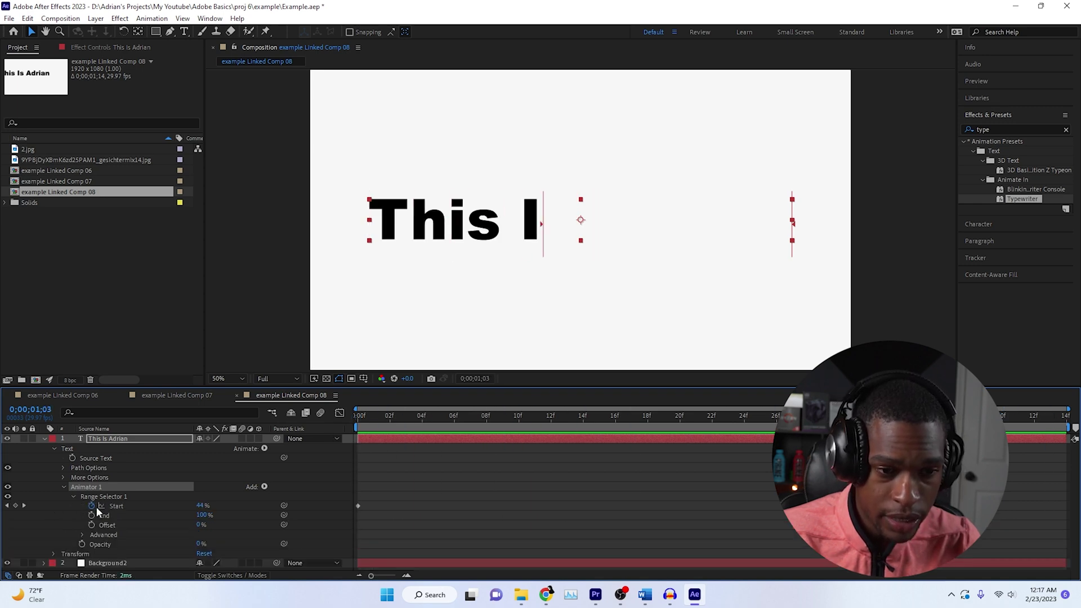
left_click(93, 505)
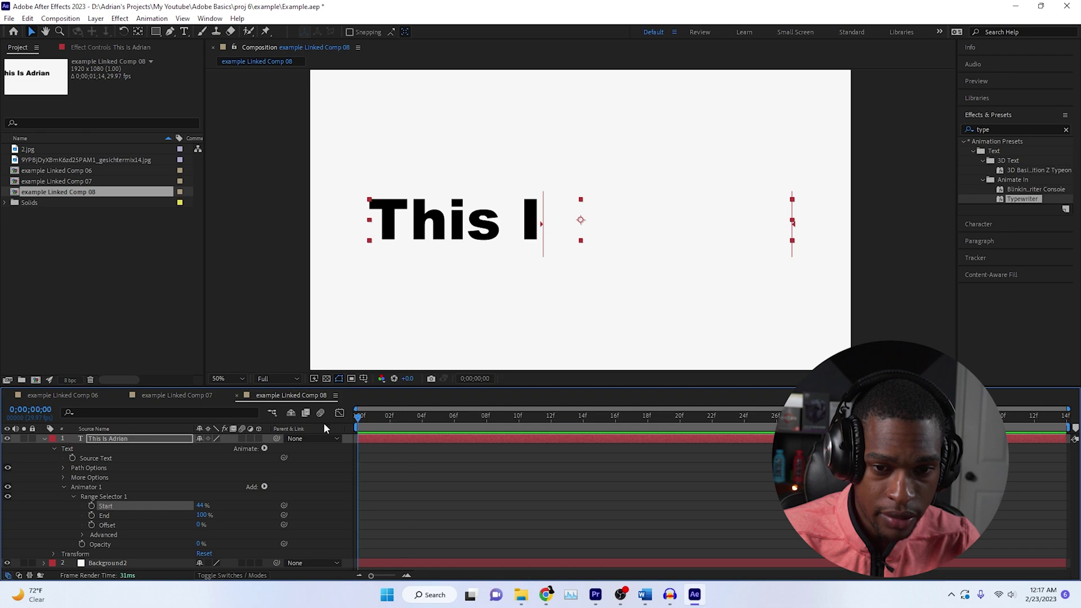
left_click_drag(200, 506, 110, 509)
left_click(92, 506)
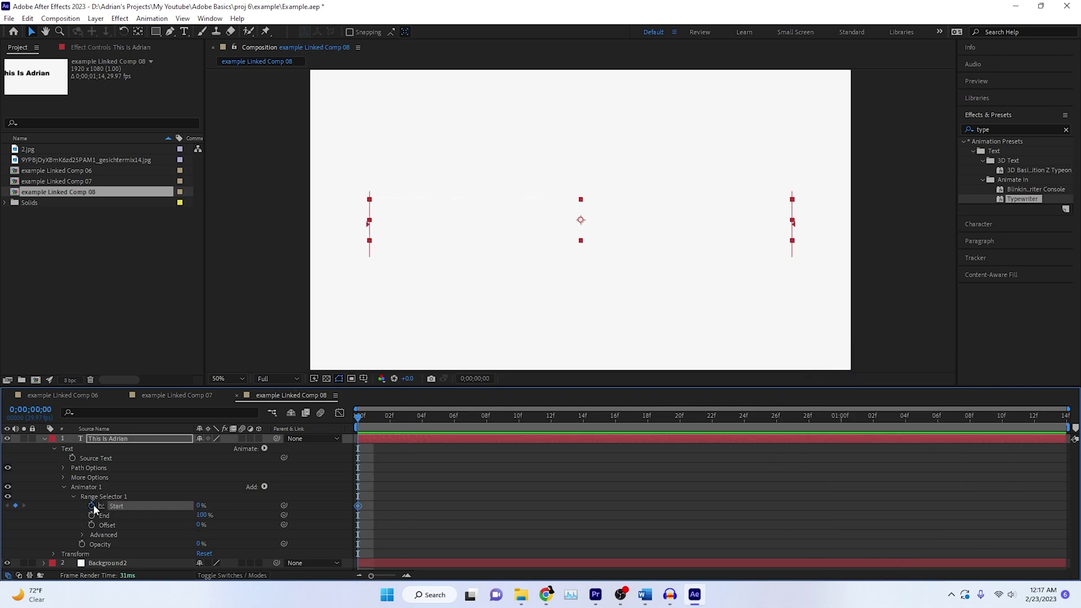
Move the playhead to the composition's last frame, 0;00;01;13.
left_click_drag(357, 417, 1065, 404)
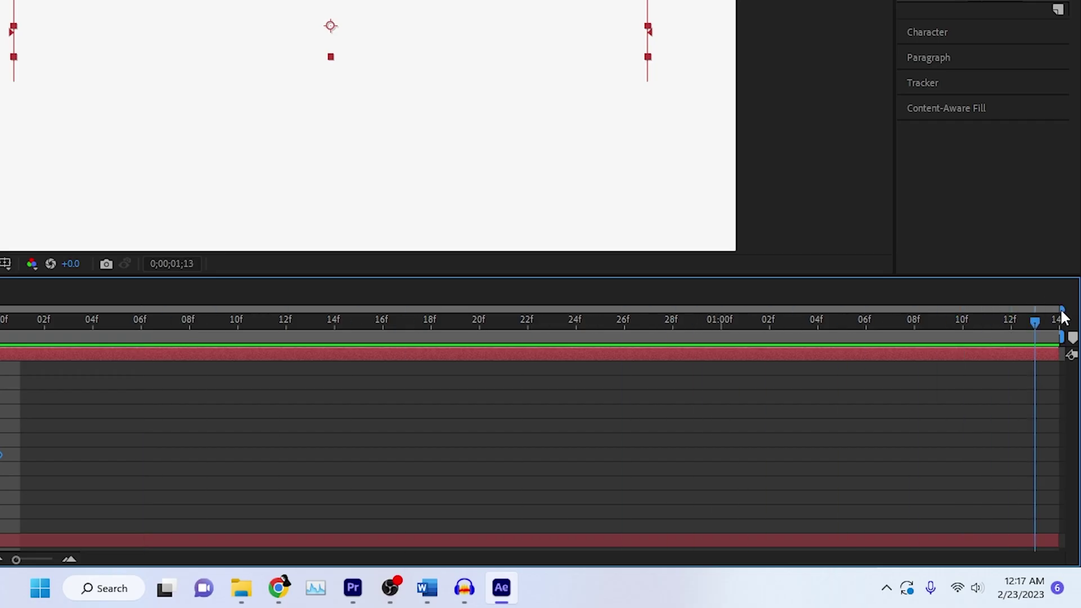